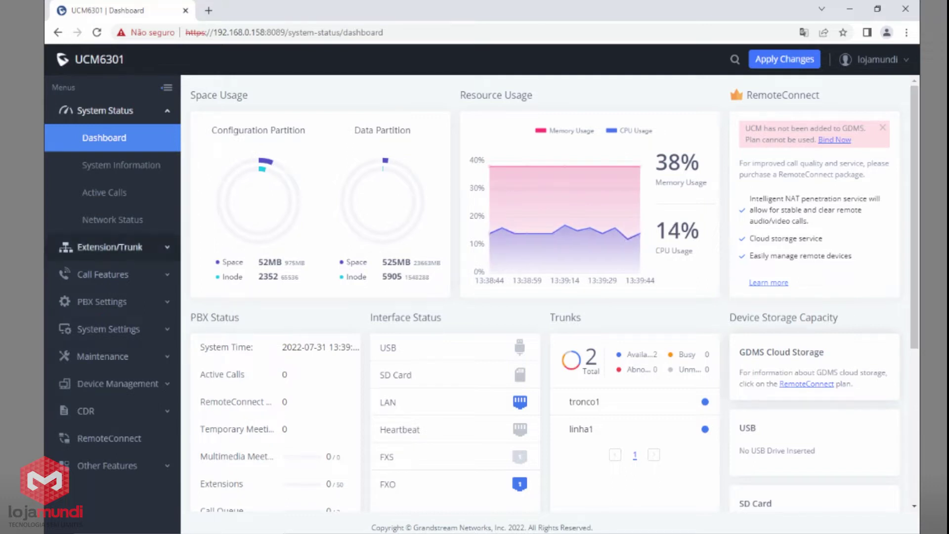
Step: On Inbound Routes, confirm SIP Trunks -- tronco1 is selected and start a new inbound rule
{"action": "left_click", "coordinate": [131, 253]}
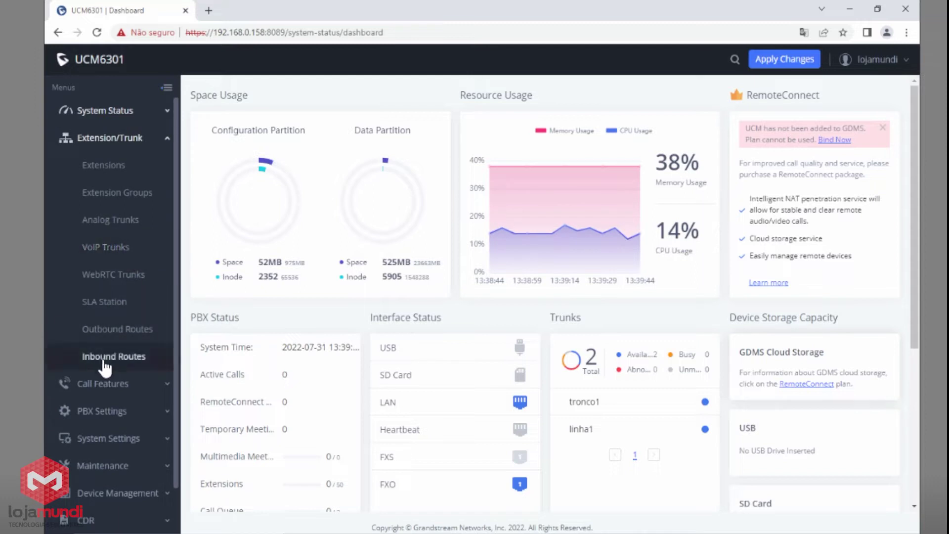
{"action": "left_click", "coordinate": [96, 362]}
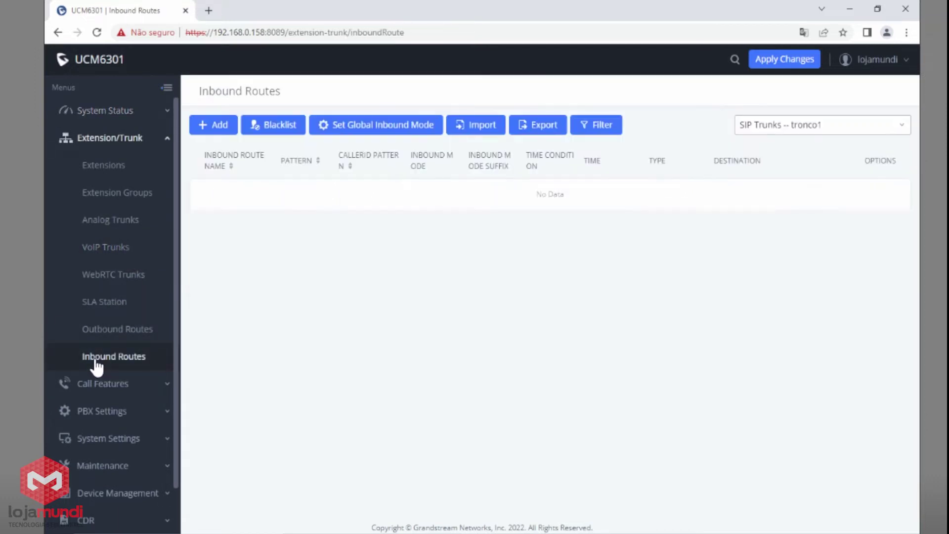
{"action": "left_click", "coordinate": [766, 133]}
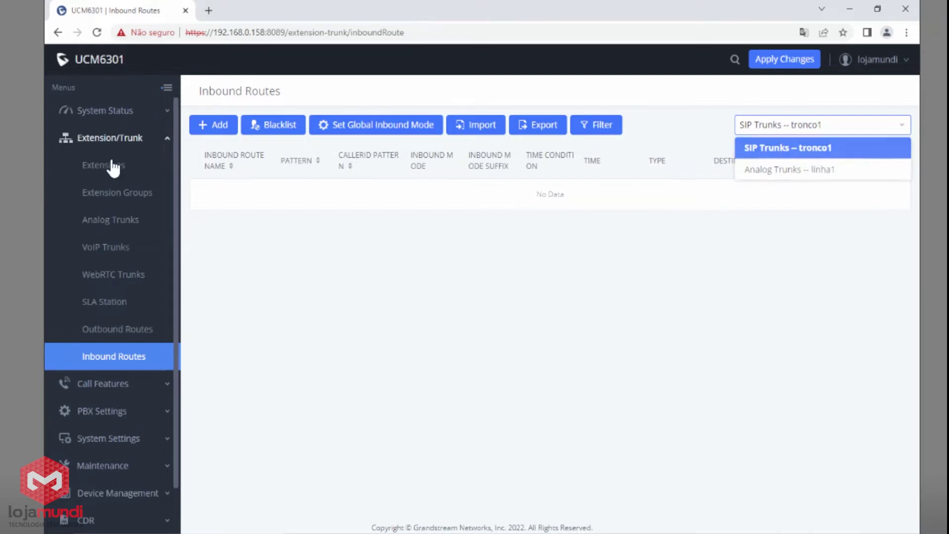
{"action": "left_click", "coordinate": [214, 125]}
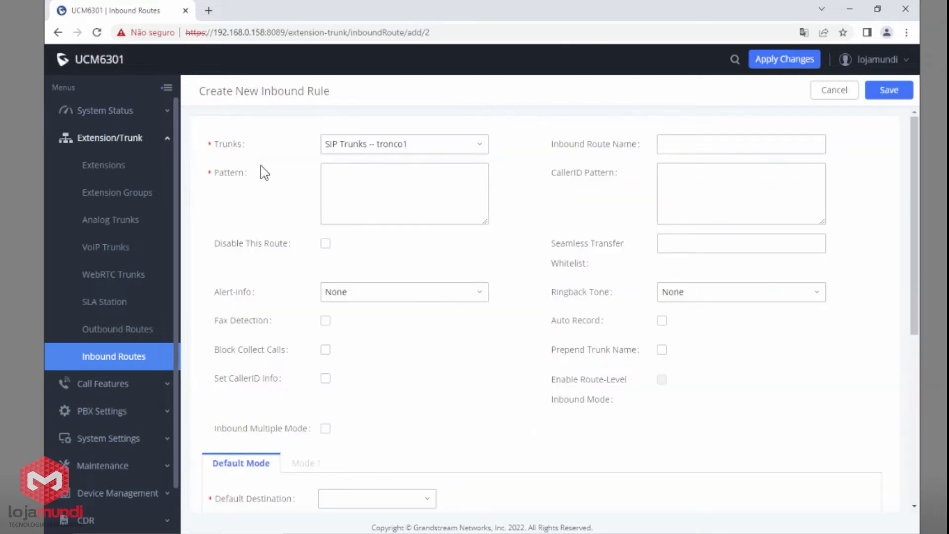
Step: Enter X. as the inbound rule's dial pattern
{"action": "left_click", "coordinate": [391, 194]}
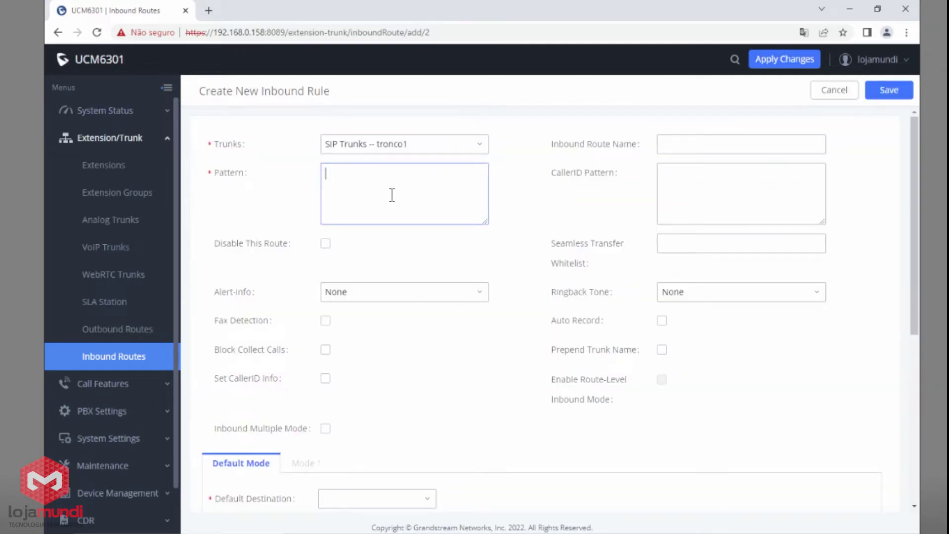
{"action": "type", "text": "X."}
{"action": "mouse_move", "coordinate": [231, 180]}
Step: Set the default destination to Queues -- comercial and save the rule
{"action": "scroll", "coordinate": [397, 187], "scroll_direction": "down", "scroll_amount": 1}
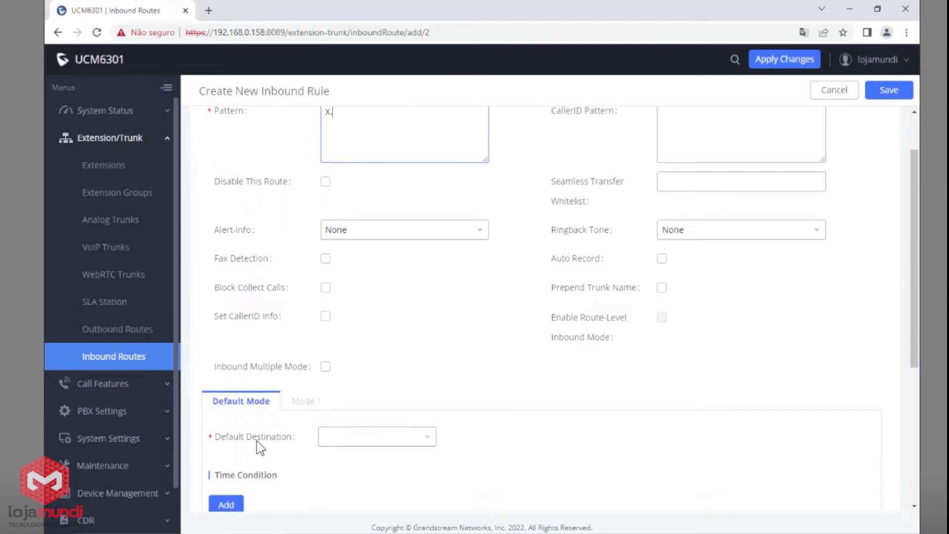
{"action": "left_click", "coordinate": [407, 444]}
{"action": "left_click", "coordinate": [377, 307]}
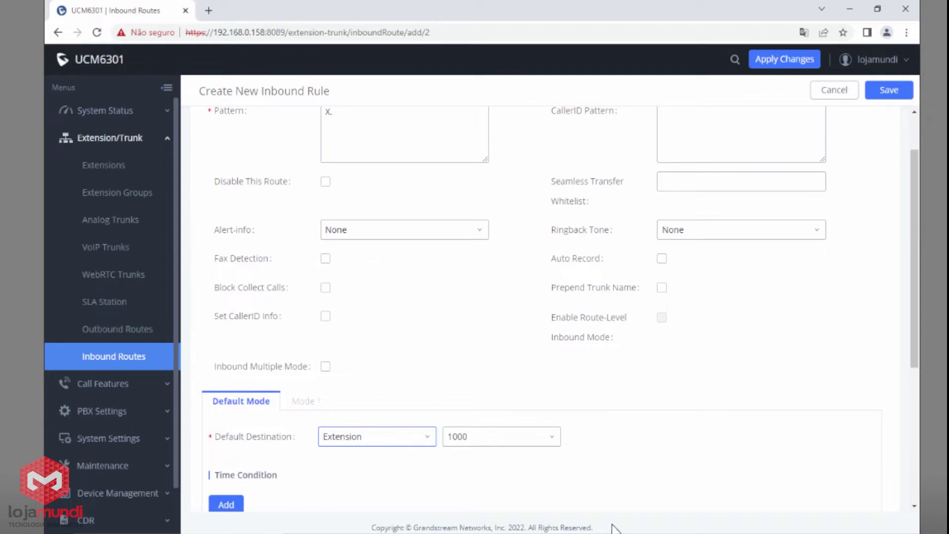
{"action": "left_click", "coordinate": [385, 439]}
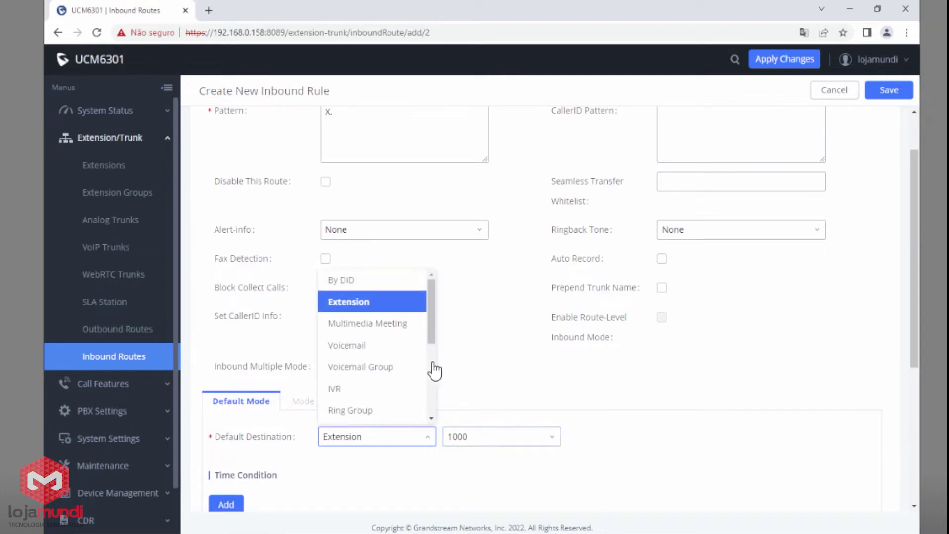
{"action": "left_click_drag", "start_coordinate": [432, 299], "coordinate": [434, 377]}
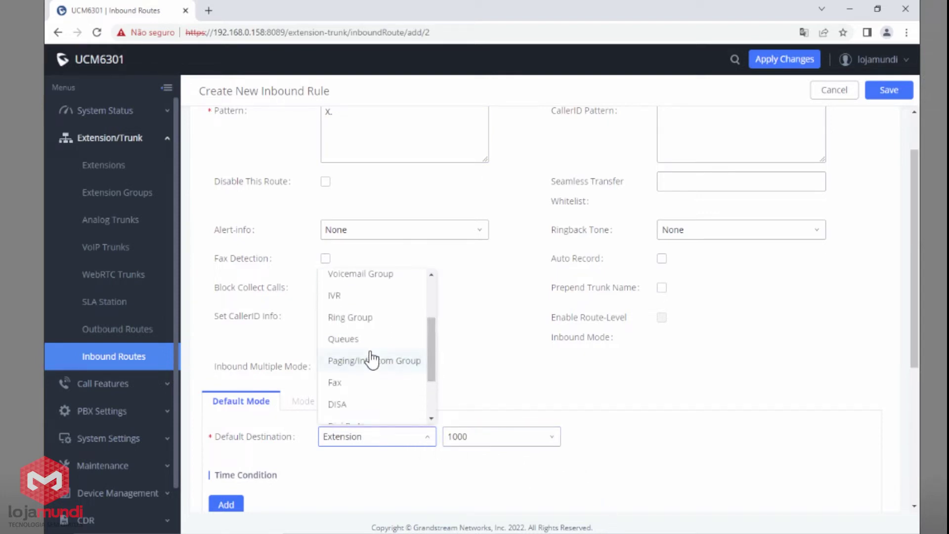
{"action": "left_click", "coordinate": [356, 339]}
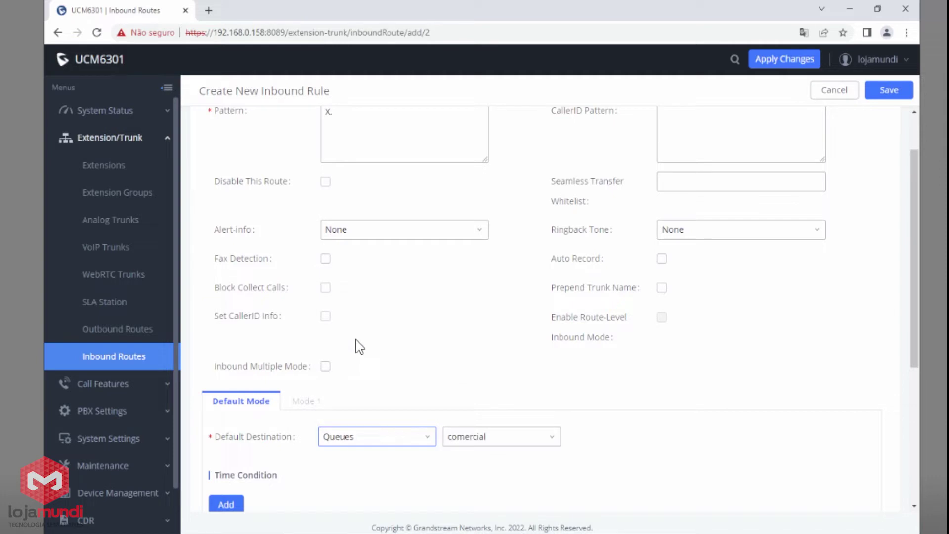
{"action": "left_click", "coordinate": [487, 443]}
{"action": "left_click", "coordinate": [485, 481]}
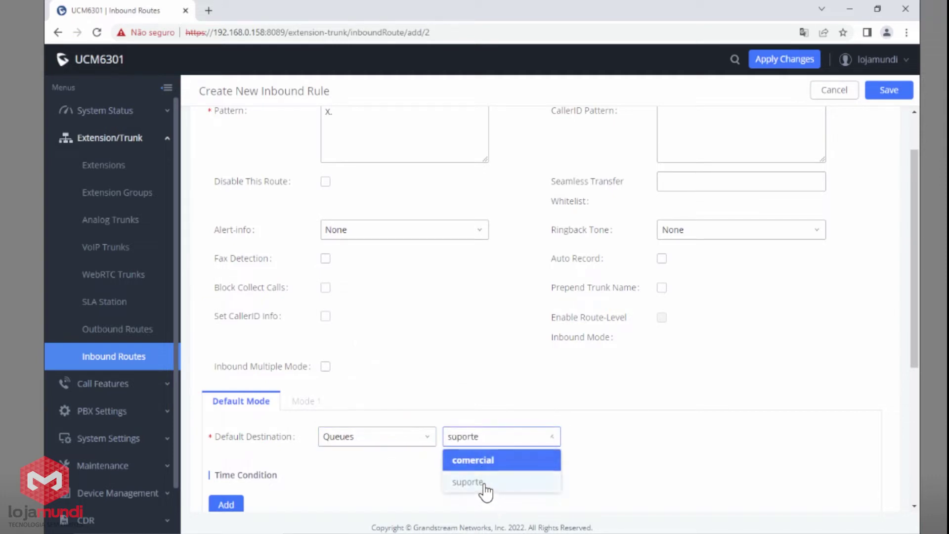
{"action": "left_click", "coordinate": [486, 451]}
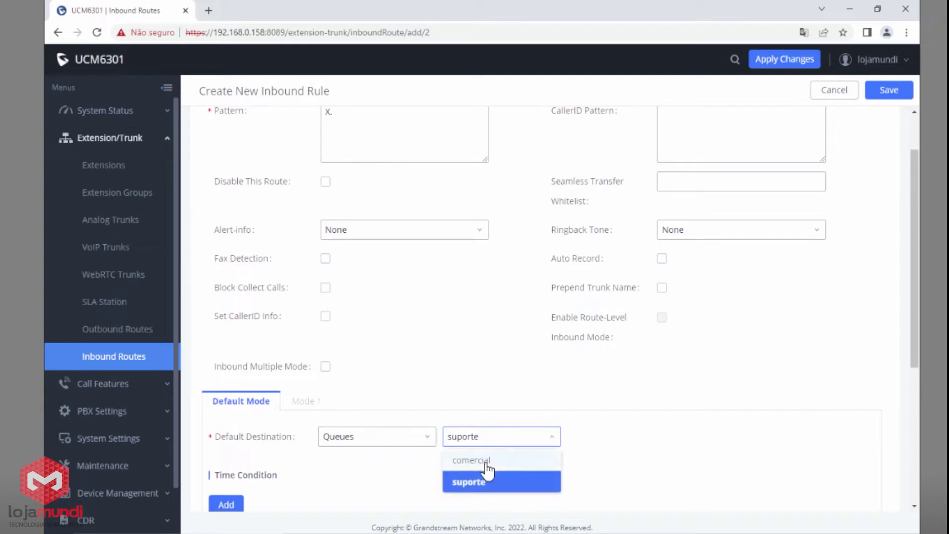
{"action": "left_click", "coordinate": [487, 463]}
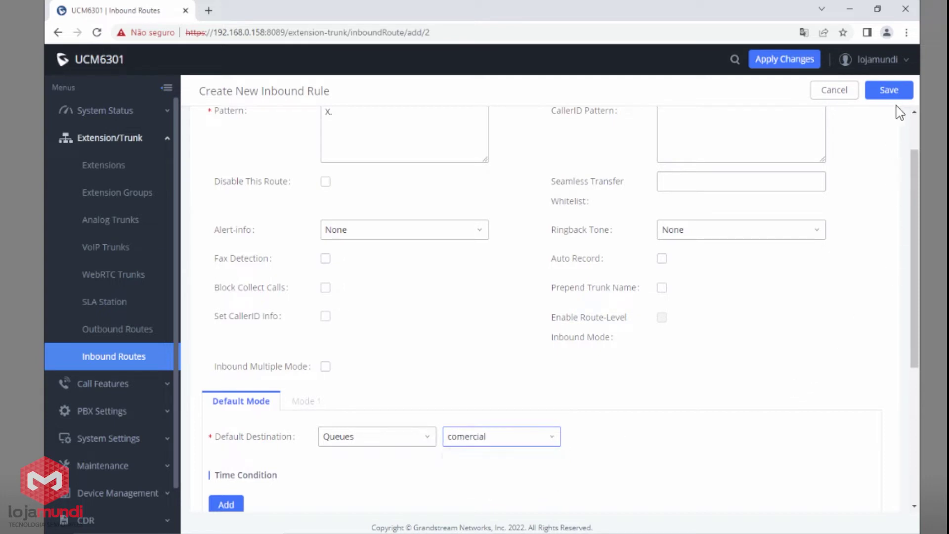
{"action": "left_click", "coordinate": [883, 95]}
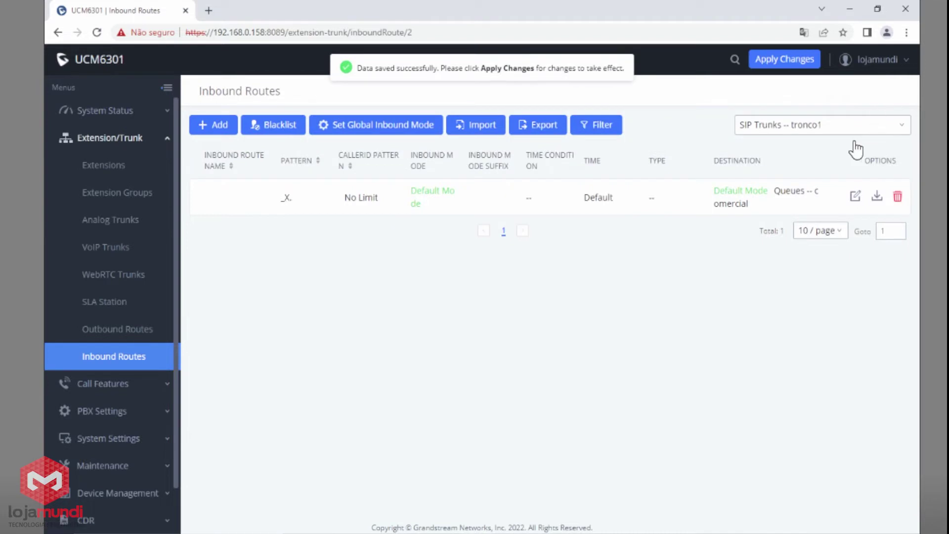
Step: Switch to Analog Trunks -- linha1 and start a new inbound rule for it
{"action": "left_click", "coordinate": [817, 131]}
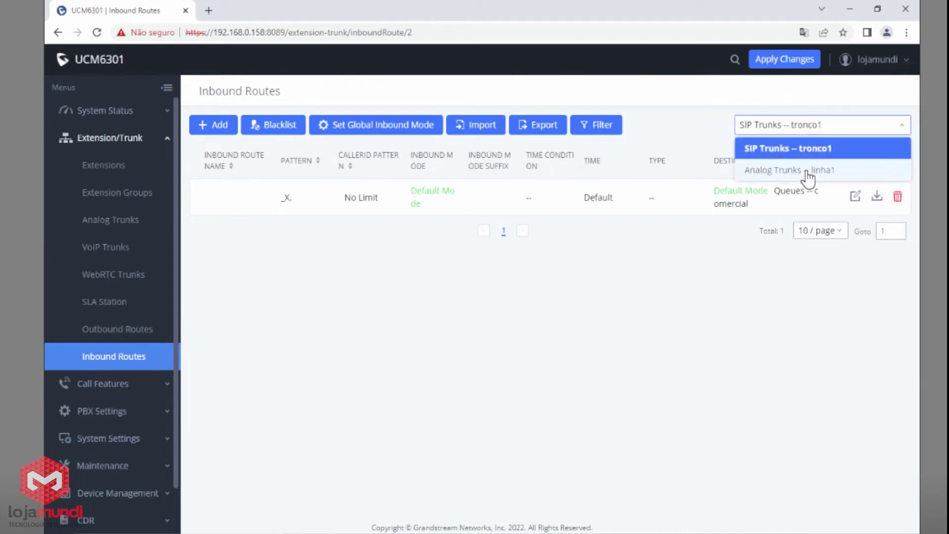
{"action": "left_click", "coordinate": [806, 172]}
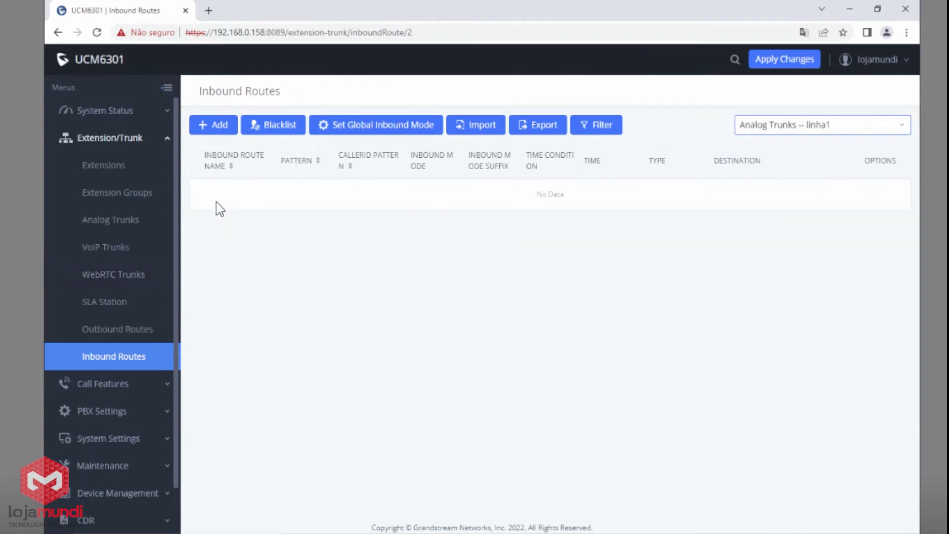
{"action": "left_click", "coordinate": [223, 126]}
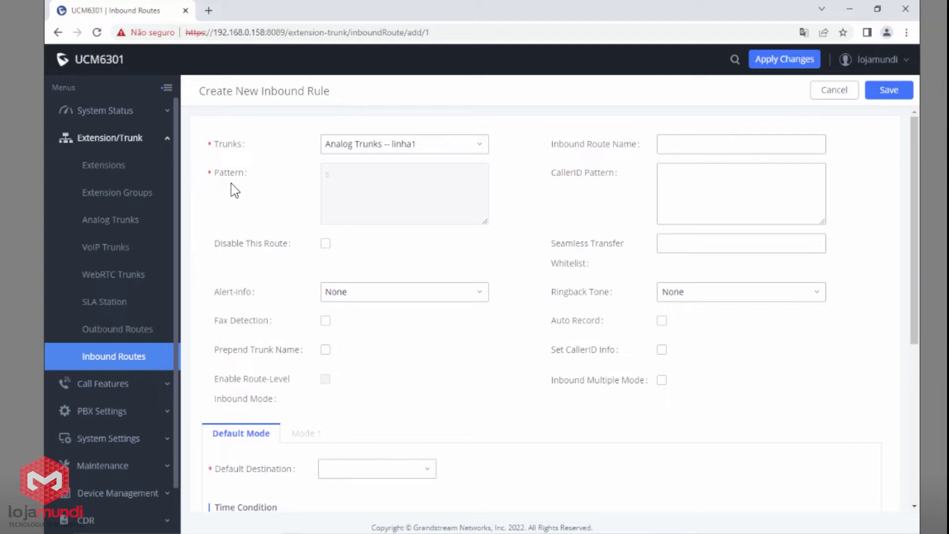
Step: Route linha1 calls to Queues -- suporte and save the rule
{"action": "scroll", "coordinate": [316, 292], "scroll_direction": "down", "scroll_amount": 1}
{"action": "left_click", "coordinate": [351, 415]}
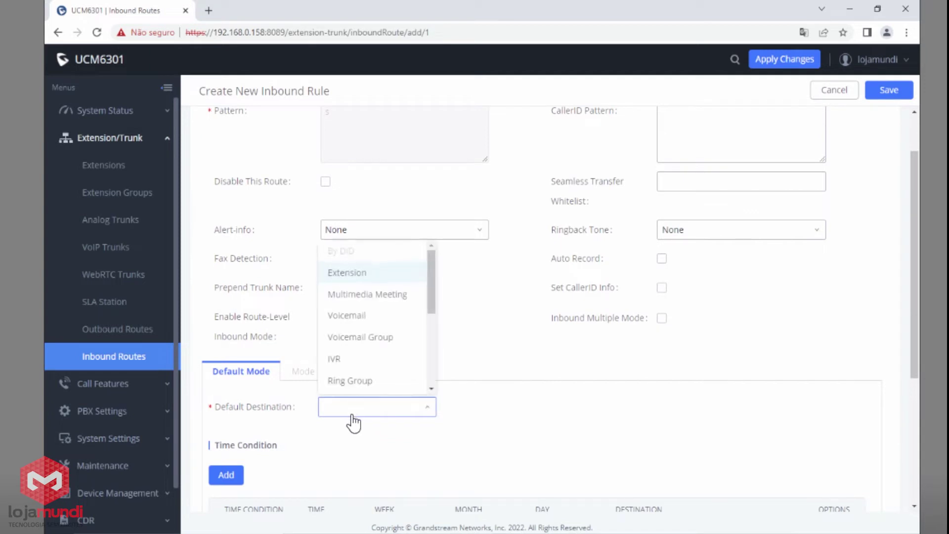
{"action": "left_click_drag", "start_coordinate": [434, 303], "coordinate": [433, 345]}
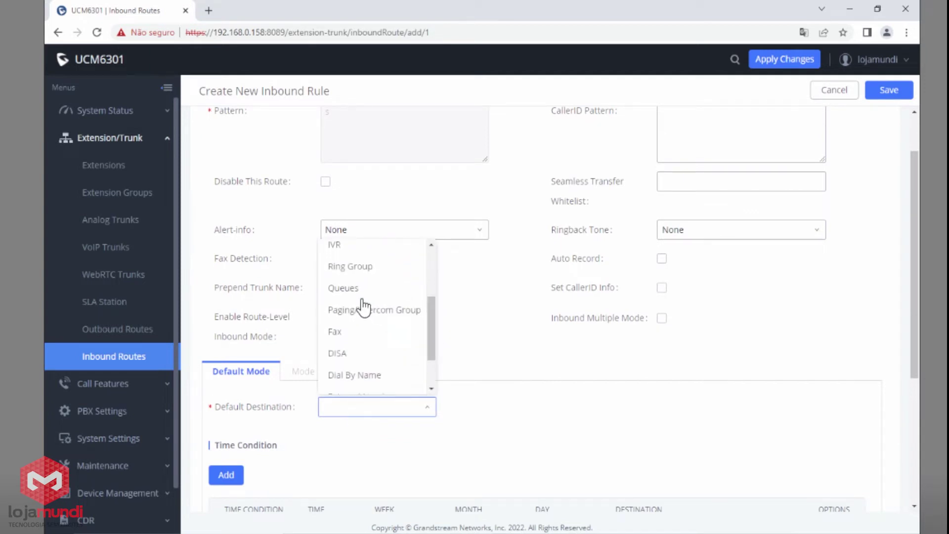
{"action": "left_click", "coordinate": [355, 290]}
{"action": "left_click", "coordinate": [541, 414]}
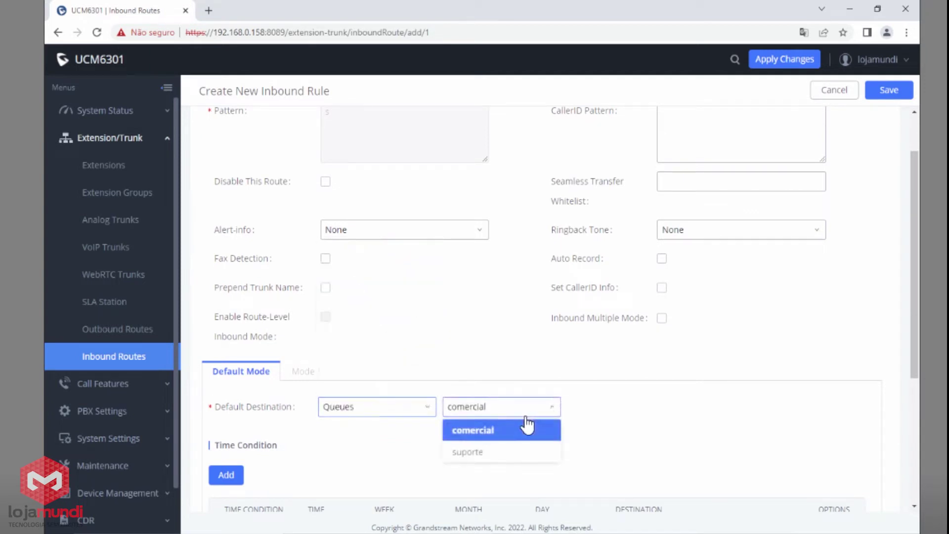
{"action": "left_click", "coordinate": [485, 453]}
{"action": "left_click", "coordinate": [887, 90]}
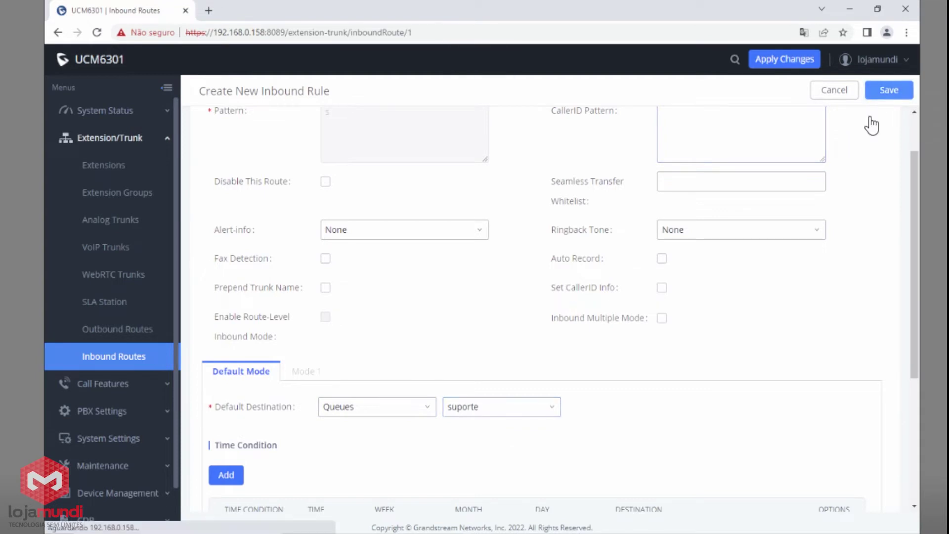
{"action": "left_click", "coordinate": [840, 126]}
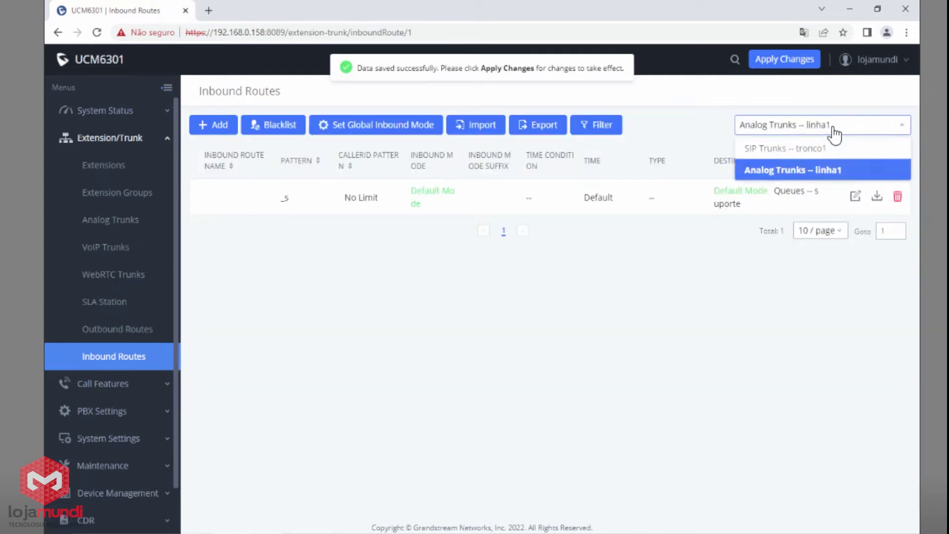
Step: Compare tronco1's _X. to Queues -- comercial route with linha1's inbound routes
{"action": "left_click", "coordinate": [817, 151]}
{"action": "left_click_drag", "start_coordinate": [274, 207], "coordinate": [299, 206]}
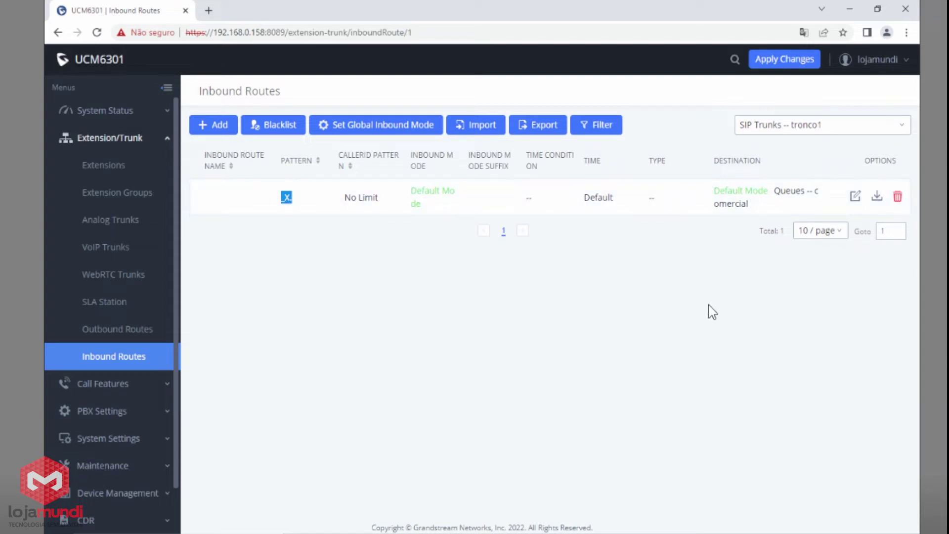
{"action": "left_click_drag", "start_coordinate": [770, 191], "coordinate": [798, 207]}
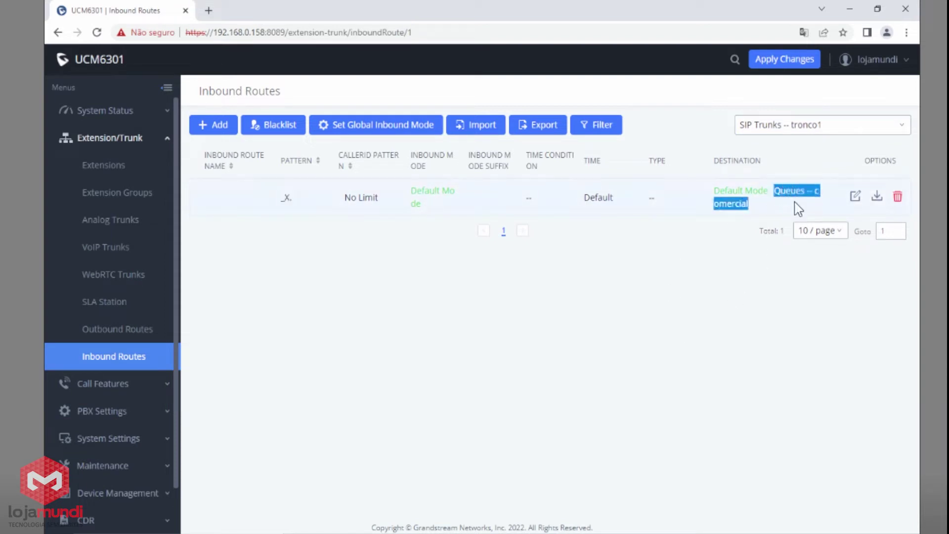
{"action": "left_click", "coordinate": [811, 124]}
{"action": "left_click", "coordinate": [792, 171]}
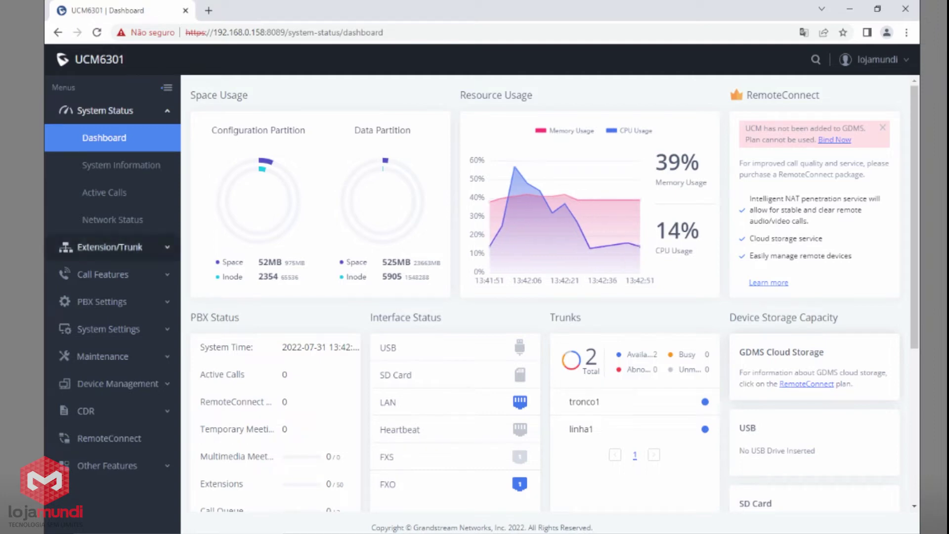
Step: Create a new outbound rule named locais with Privilege Level National
{"action": "left_click", "coordinate": [128, 249]}
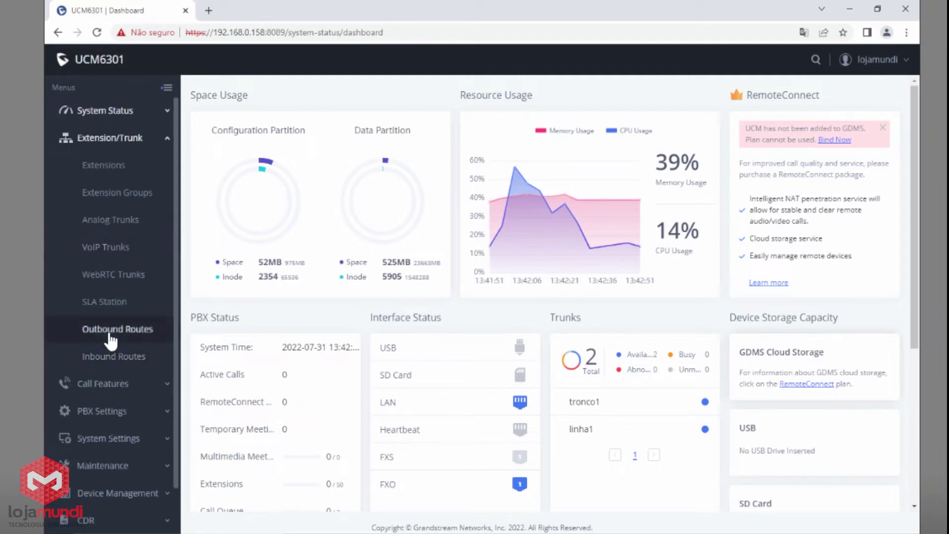
{"action": "left_click", "coordinate": [99, 332]}
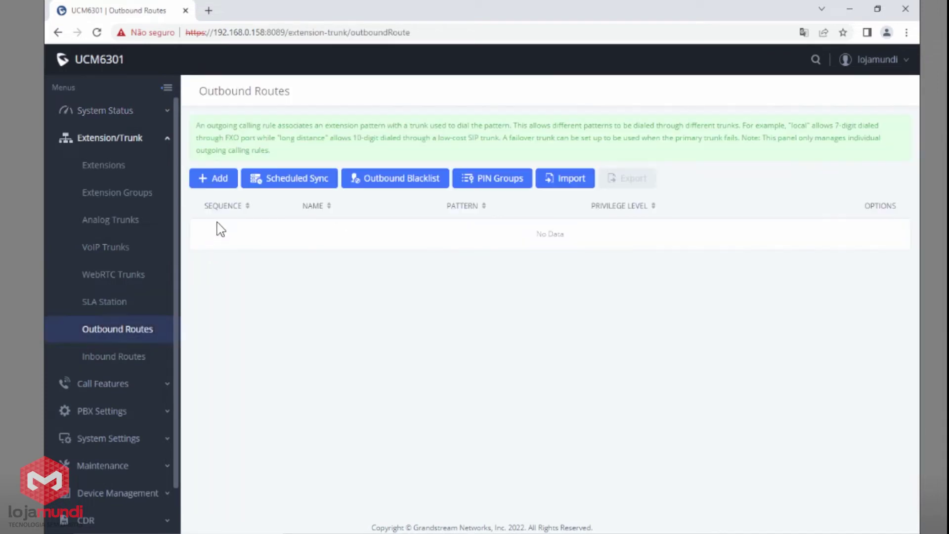
{"action": "left_click", "coordinate": [220, 182]}
{"action": "left_click", "coordinate": [433, 170]}
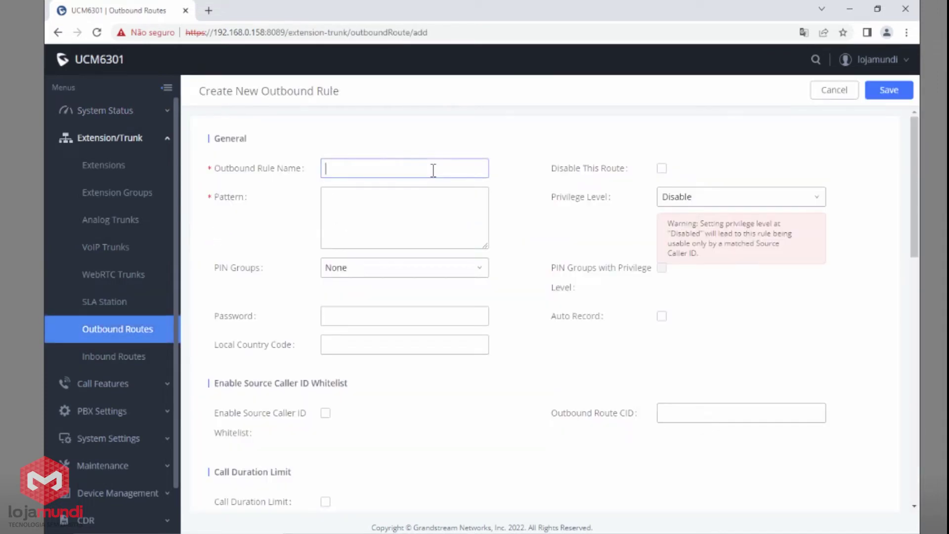
{"action": "type", "text": "locais"}
{"action": "mouse_move", "coordinate": [593, 205]}
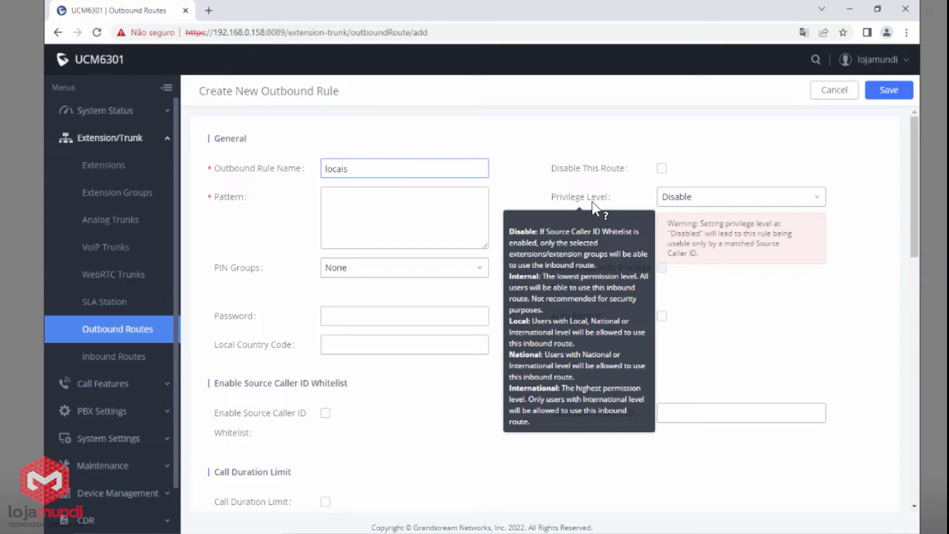
{"action": "left_click", "coordinate": [742, 204]}
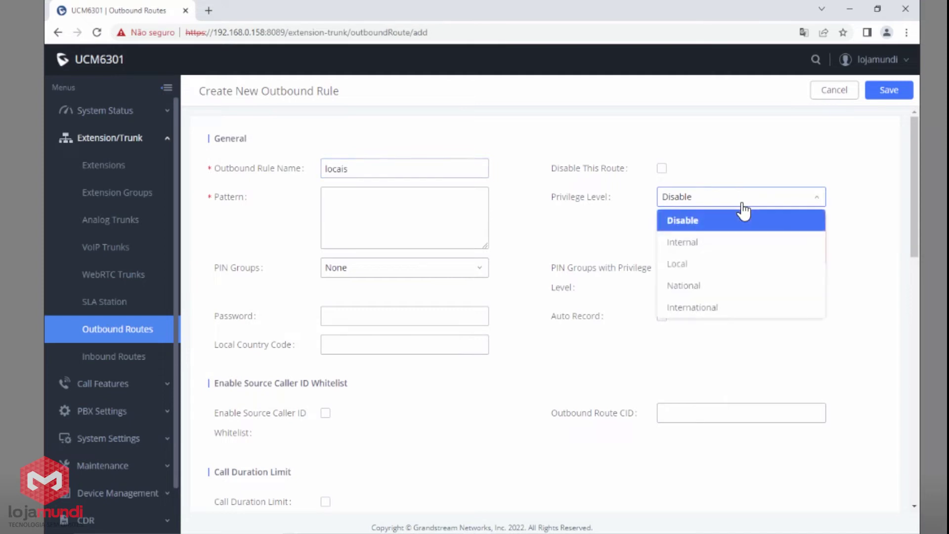
{"action": "left_click", "coordinate": [692, 288]}
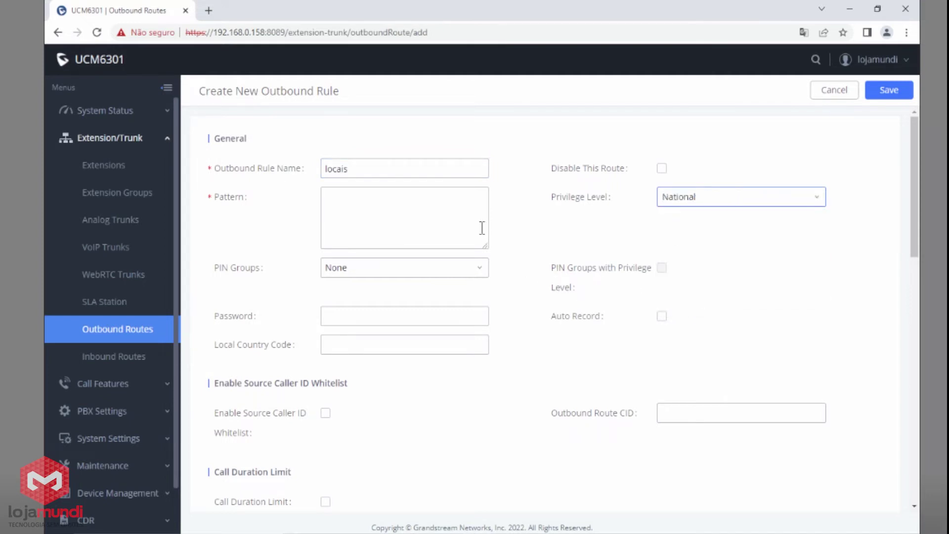
{"action": "left_click", "coordinate": [417, 222]}
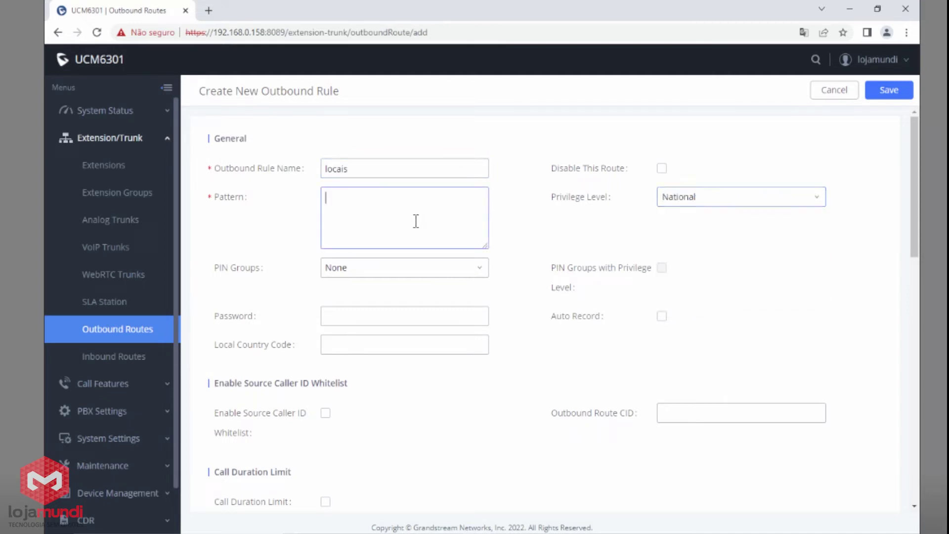
Step: Enter the patterns xxxxxxxx and xxxxxxxxx on two separate lines
{"action": "mouse_move", "coordinate": [234, 206]}
{"action": "type", "text": "xxxxxxxx"}
{"action": "key", "text": "Return"}
{"action": "type", "text": "xxxxx"}
{"action": "type", "text": "xx"}
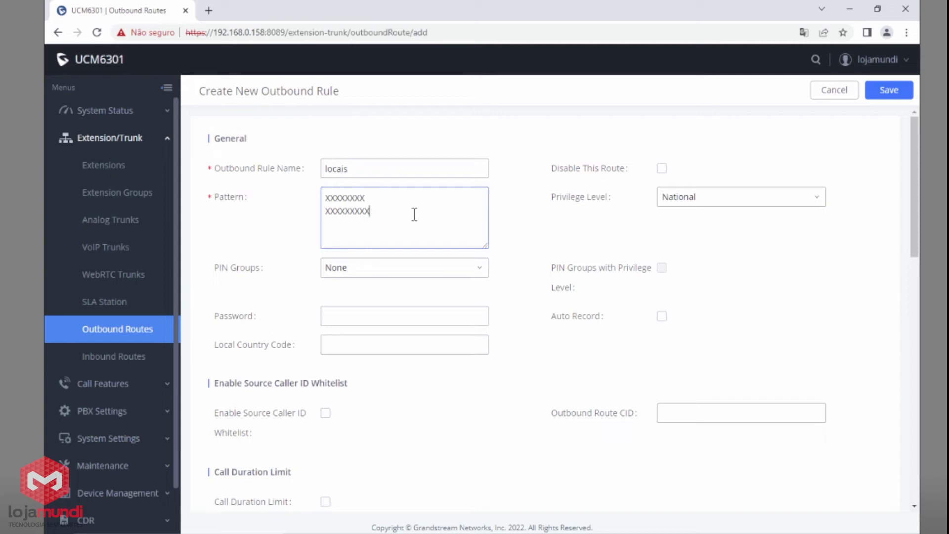
Step: Set the locais rule's main trunk to SIP Trunks -- tronco1
{"action": "scroll", "coordinate": [415, 215], "scroll_direction": "down", "scroll_amount": 3}
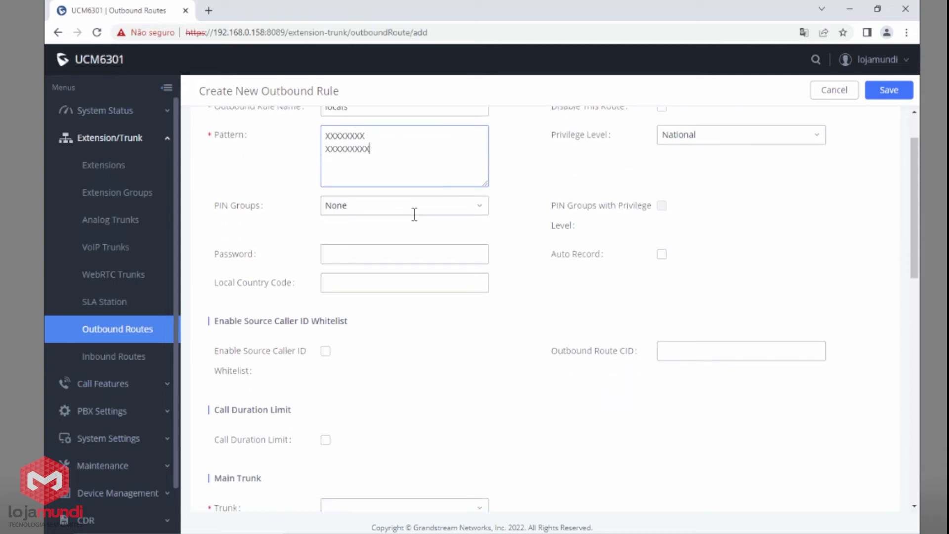
{"action": "scroll", "coordinate": [415, 222], "scroll_direction": "down", "scroll_amount": 1}
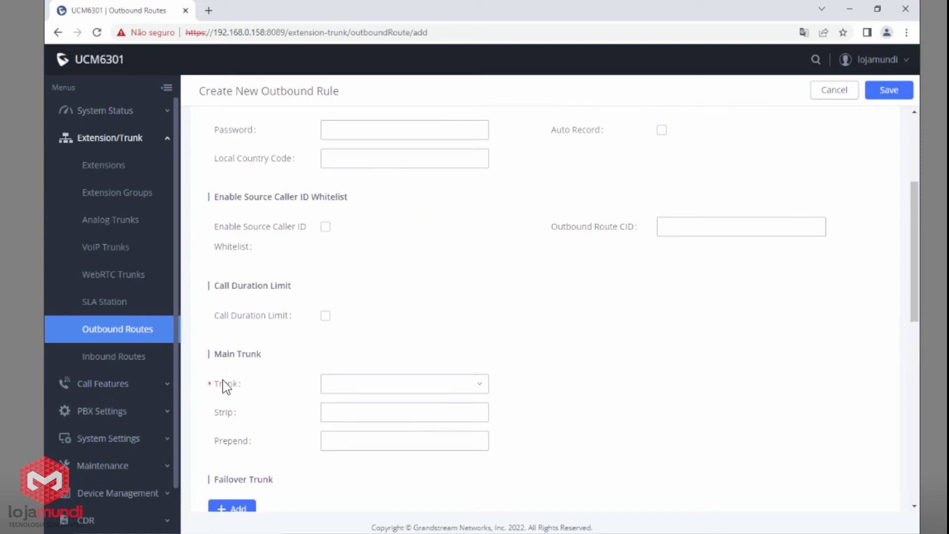
{"action": "left_click", "coordinate": [390, 389]}
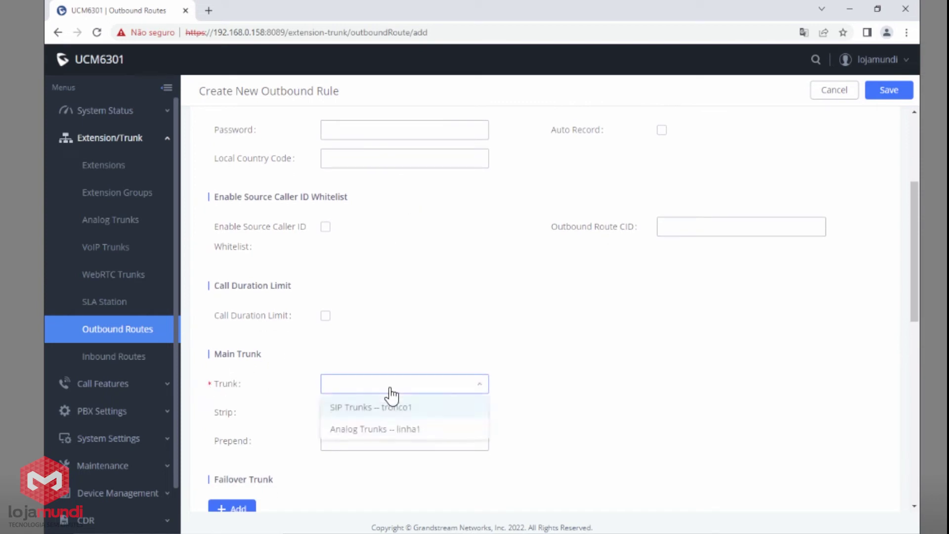
{"action": "left_click", "coordinate": [360, 412]}
Step: Add Analog Trunks -- linha1 as the failover trunk and save the locais rule
{"action": "scroll", "coordinate": [516, 386], "scroll_direction": "down", "scroll_amount": 2}
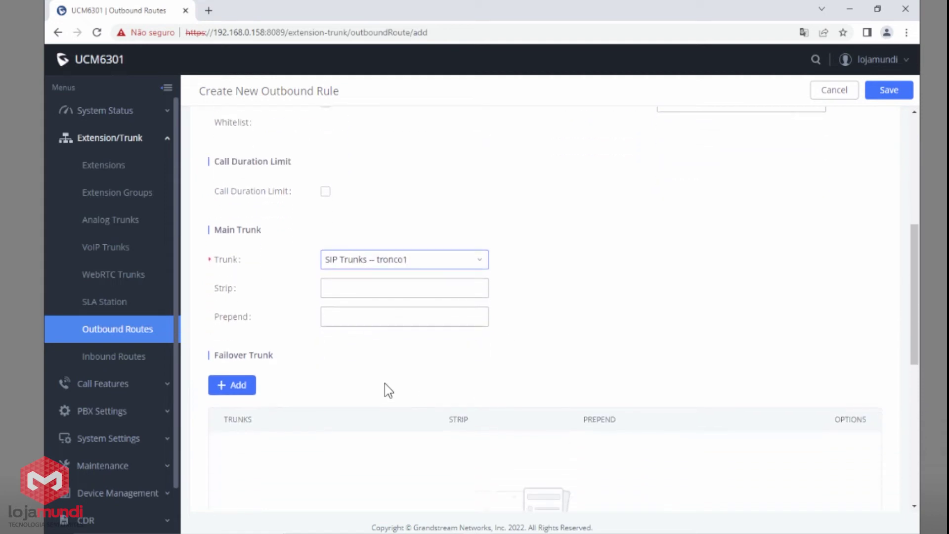
{"action": "mouse_move", "coordinate": [242, 361]}
{"action": "left_click", "coordinate": [239, 388]}
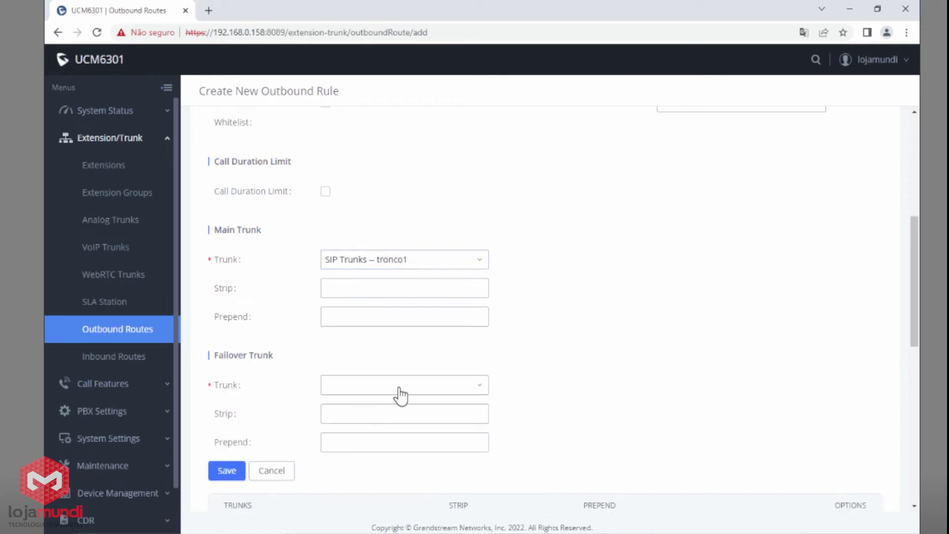
{"action": "left_click", "coordinate": [400, 395]}
{"action": "left_click", "coordinate": [492, 433]}
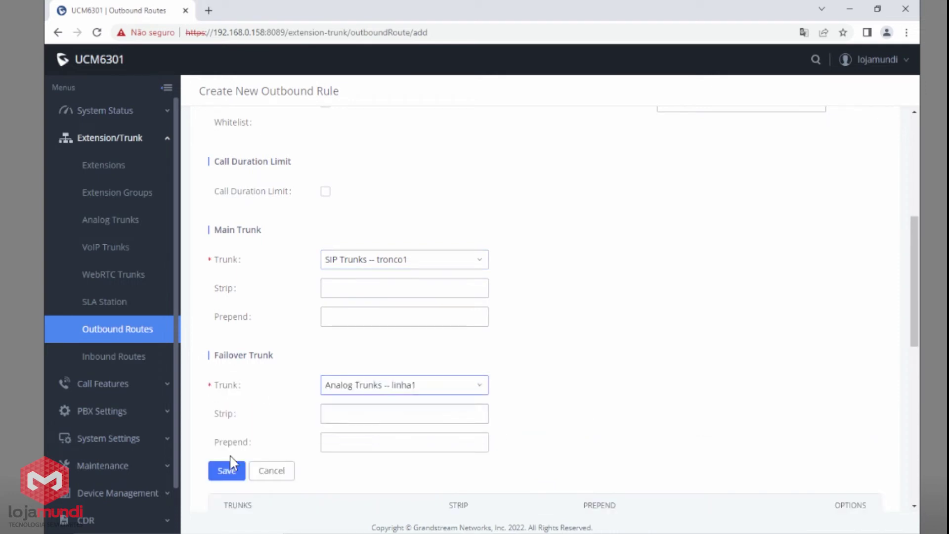
{"action": "left_click", "coordinate": [225, 473]}
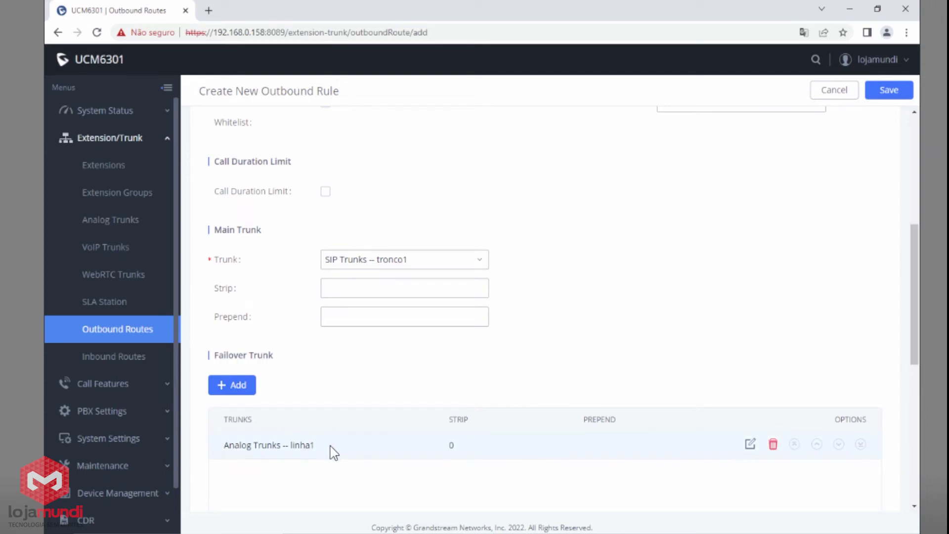
{"action": "left_click_drag", "start_coordinate": [315, 445], "coordinate": [282, 446]}
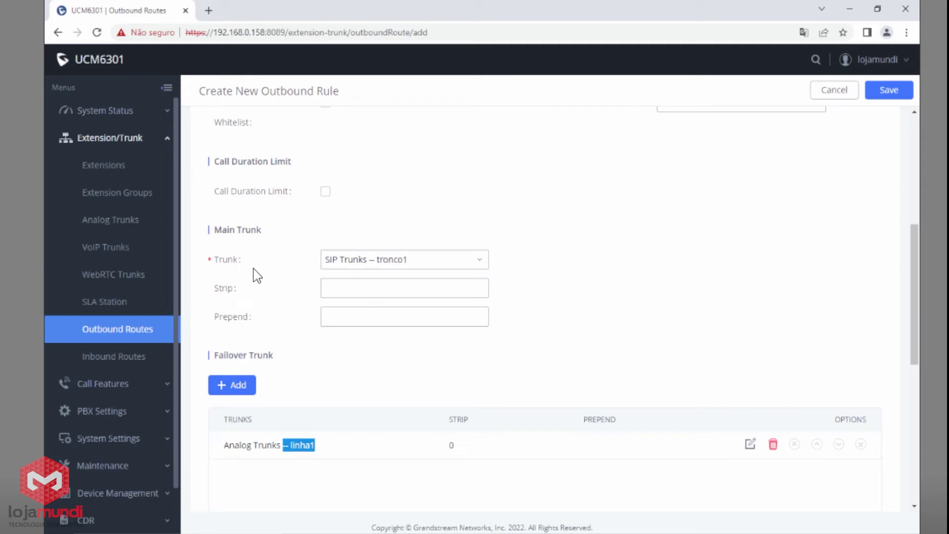
{"action": "left_click", "coordinate": [900, 93]}
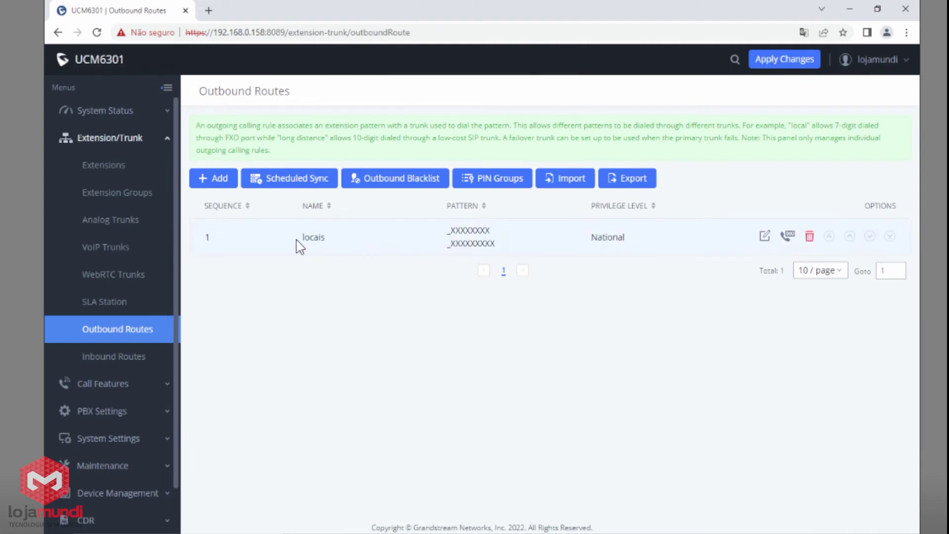
Step: Start another outbound rule named LDN
{"action": "left_click_drag", "start_coordinate": [296, 240], "coordinate": [329, 245]}
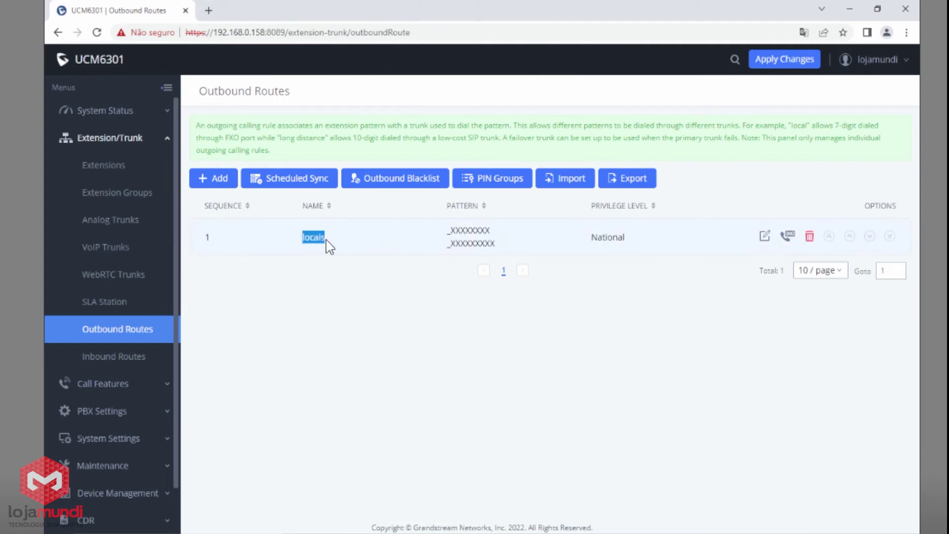
{"action": "left_click", "coordinate": [590, 355]}
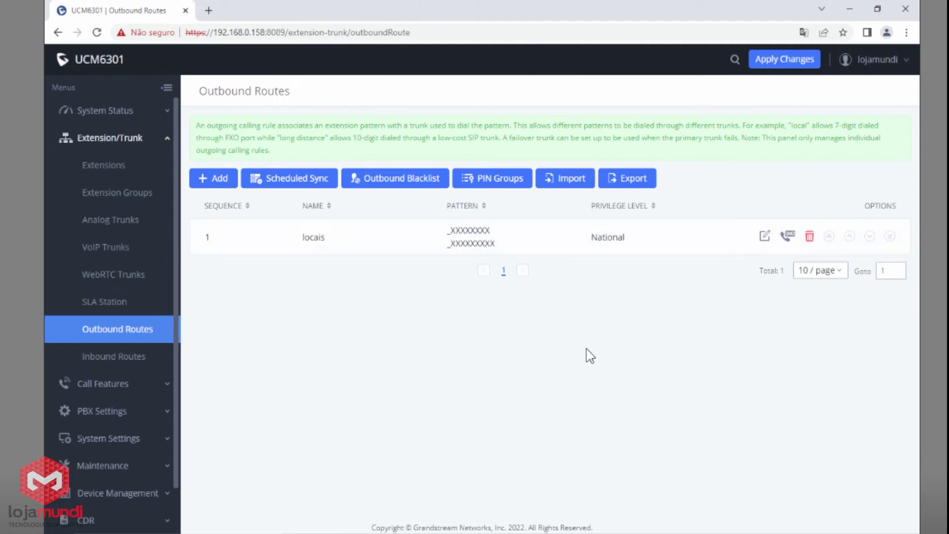
{"action": "left_click", "coordinate": [218, 189]}
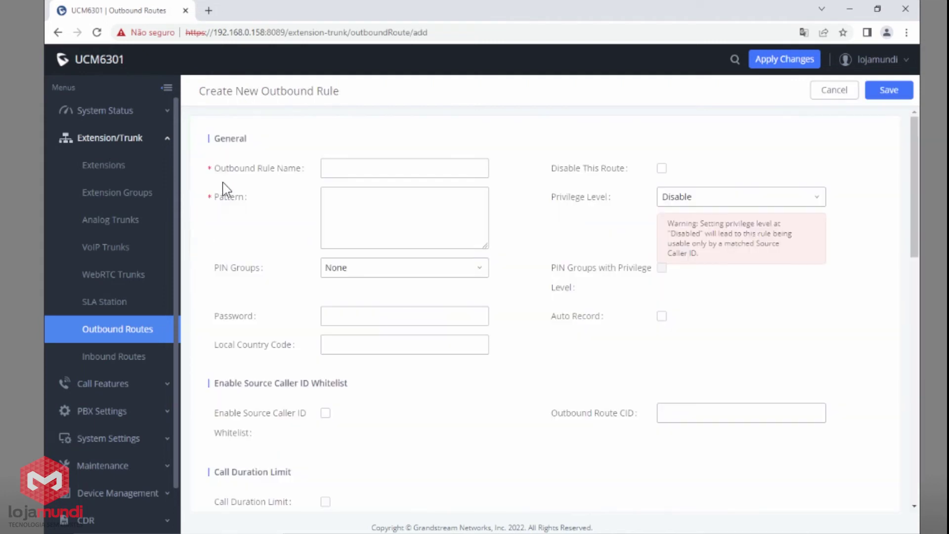
{"action": "left_click", "coordinate": [373, 169]}
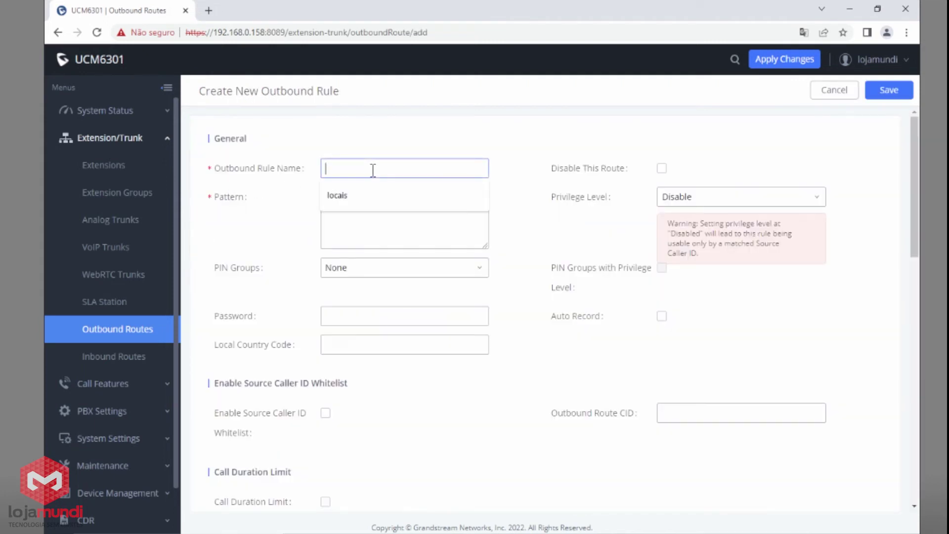
{"action": "type", "text": "LDN"}
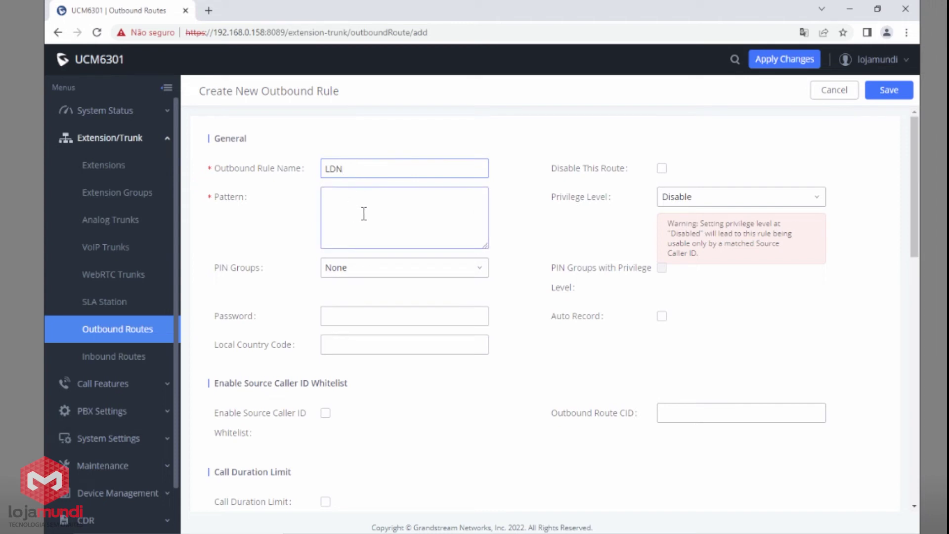
Step: Enter the two 0XXXXXXXXXXX long-distance patterns and set privilege to National
{"action": "left_click", "coordinate": [407, 215]}
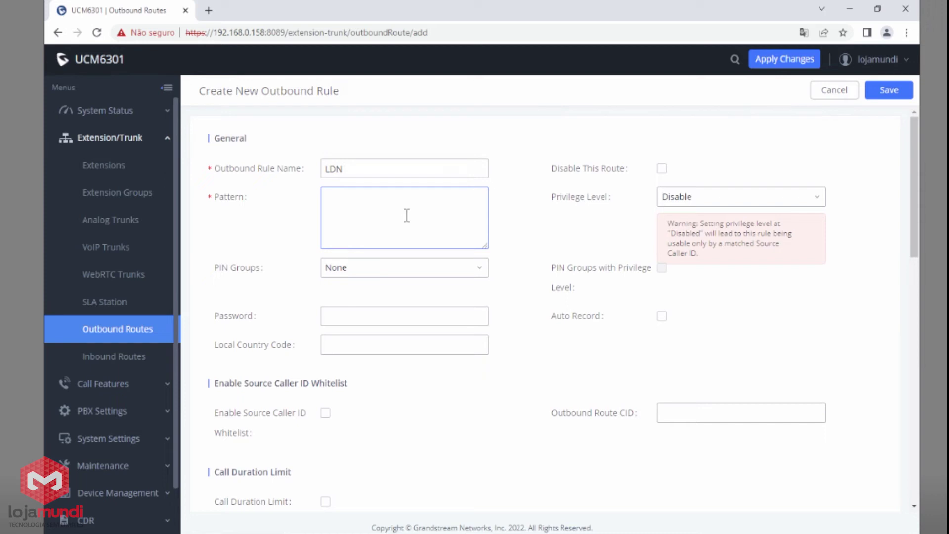
{"action": "type", "text": "0xx"}
{"action": "type", "text": "xxxxxx"}
{"action": "type", "text": "xx"}
{"action": "type", "text": "0XX"}
{"action": "type", "text": "XXXXXXX"}
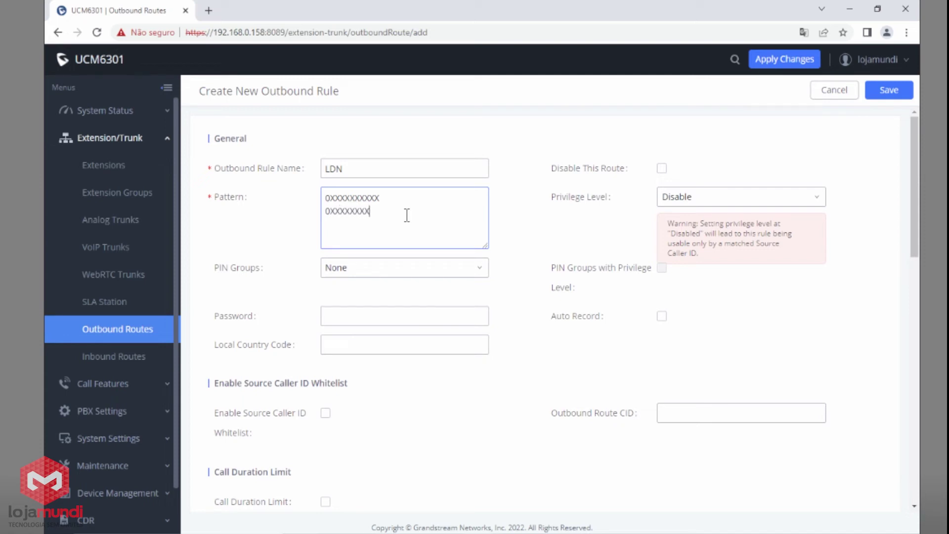
{"action": "type", "text": "XXX"}
{"action": "left_click", "coordinate": [693, 198]}
{"action": "left_click", "coordinate": [703, 291]}
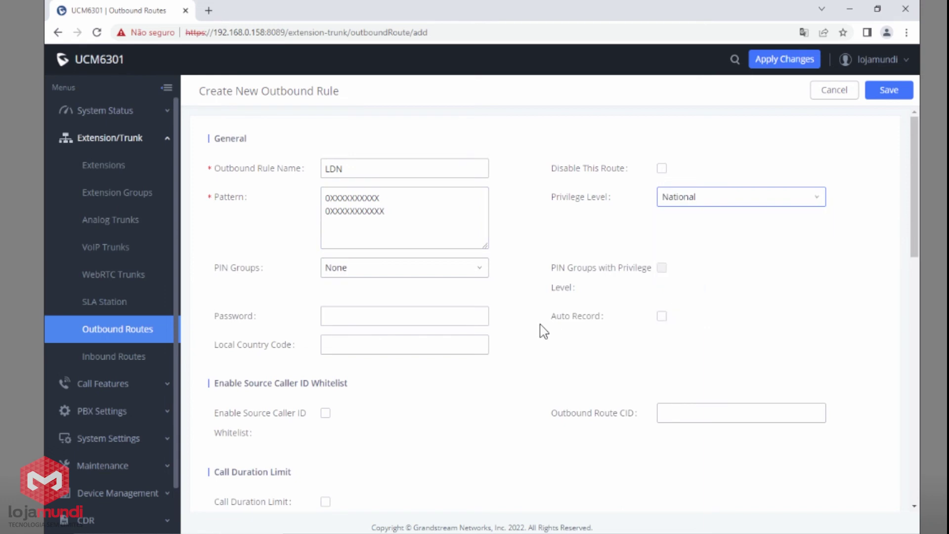
Step: Use linha1 as the LDN main trunk, stripping 1 leading digit
{"action": "scroll", "coordinate": [539, 326], "scroll_direction": "down", "scroll_amount": 3}
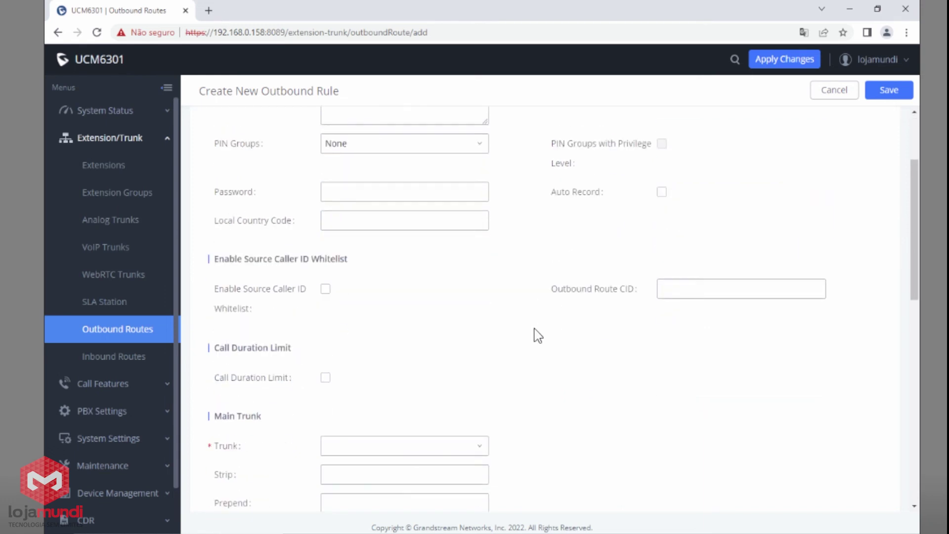
{"action": "left_click", "coordinate": [417, 448]}
{"action": "left_click", "coordinate": [395, 490]}
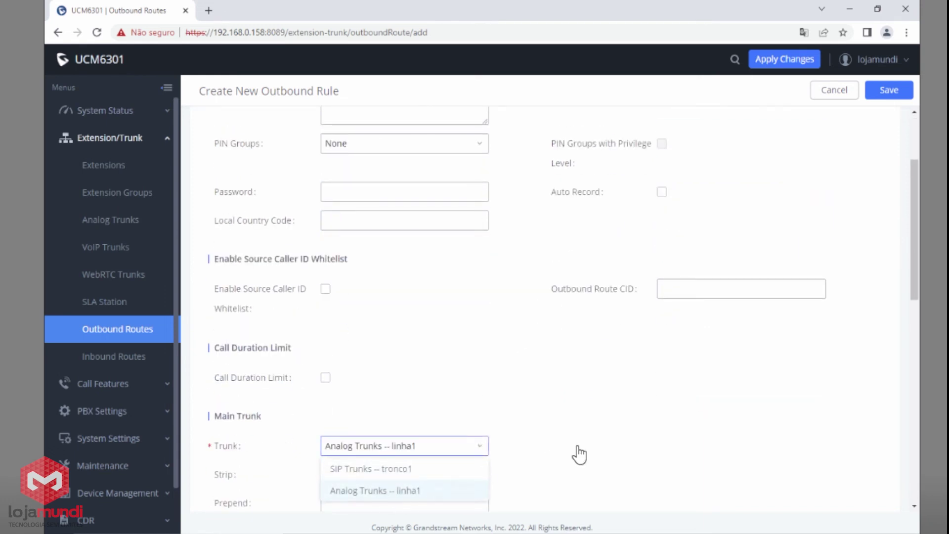
{"action": "scroll", "coordinate": [574, 451], "scroll_direction": "down", "scroll_amount": 2}
{"action": "left_click", "coordinate": [438, 414]}
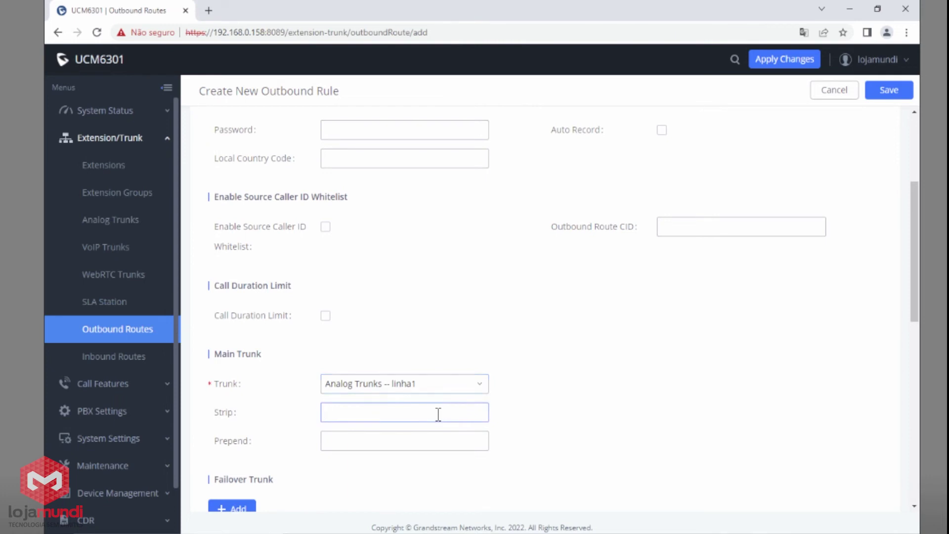
{"action": "scroll", "coordinate": [439, 415], "scroll_direction": "up", "scroll_amount": 6}
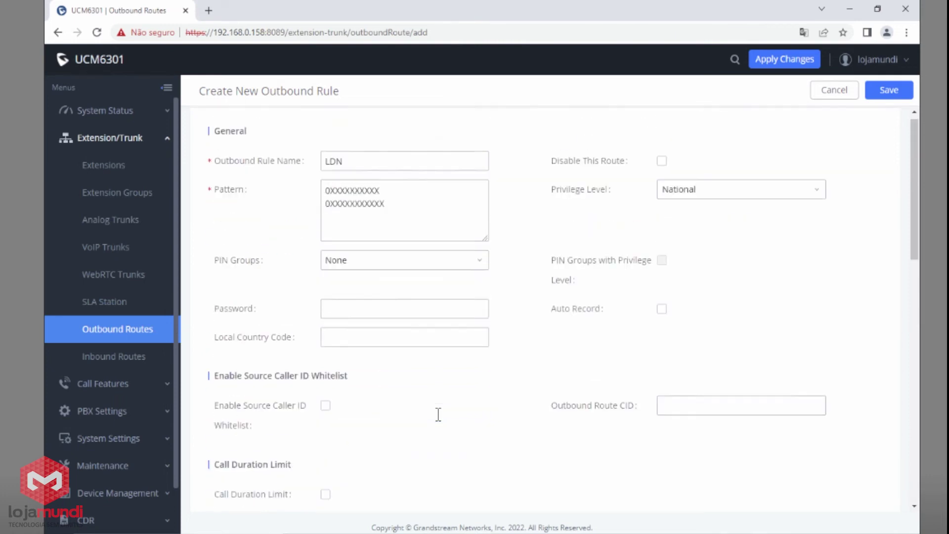
{"action": "scroll", "coordinate": [414, 292], "scroll_direction": "down", "scroll_amount": 6}
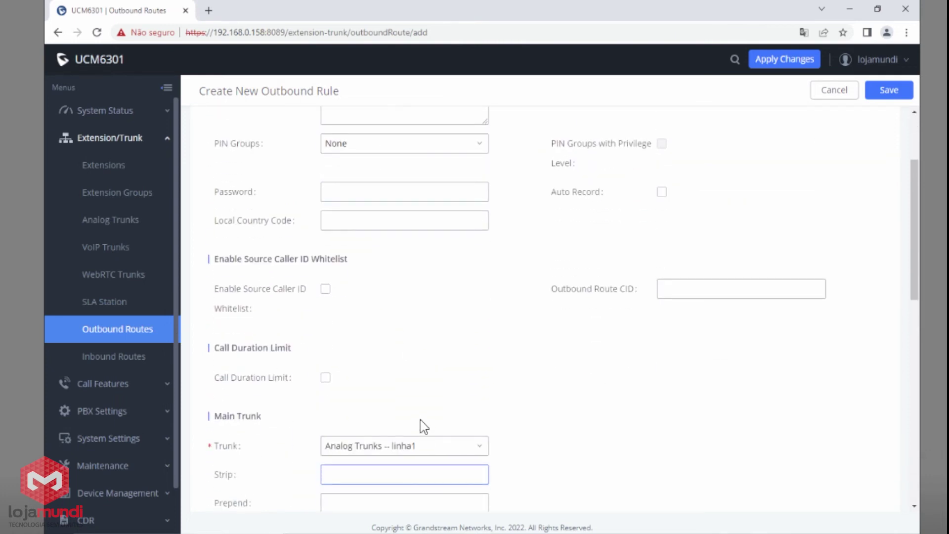
{"action": "type", "text": "1"}
Step: Set the main trunk to prepend 015 to dialed numbers
{"action": "scroll", "coordinate": [318, 233], "scroll_direction": "up", "scroll_amount": 6}
{"action": "left_click", "coordinate": [325, 197]}
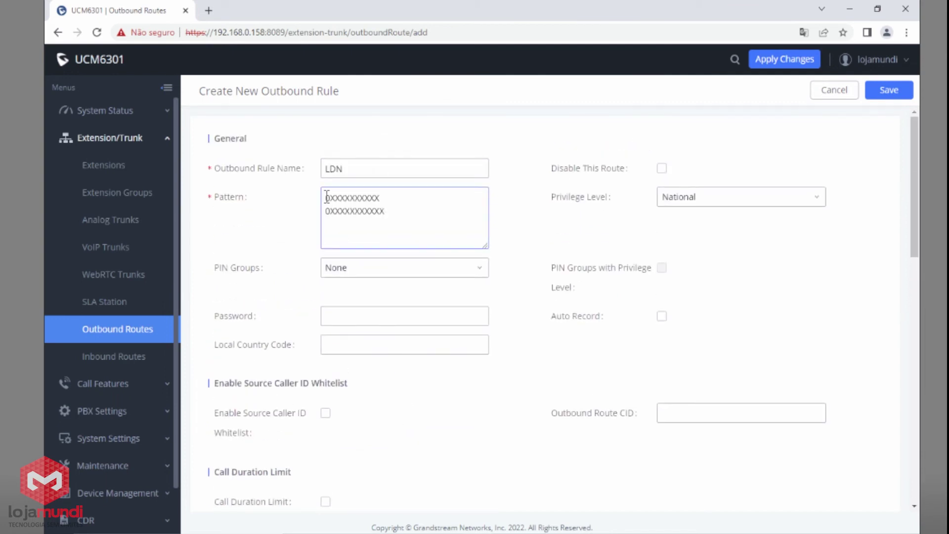
{"action": "left_click_drag", "start_coordinate": [326, 197], "coordinate": [332, 197]}
{"action": "scroll", "coordinate": [488, 297], "scroll_direction": "down", "scroll_amount": 4}
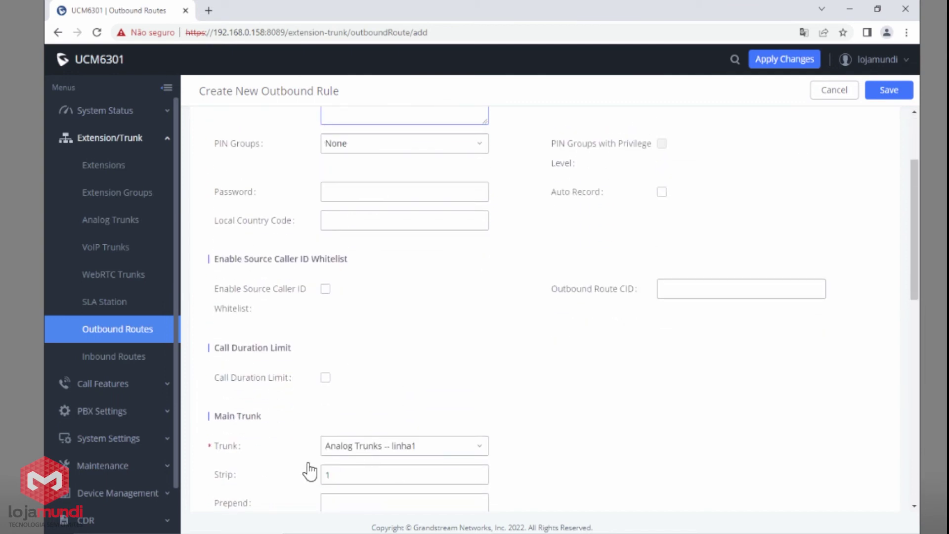
{"action": "left_click", "coordinate": [404, 450]}
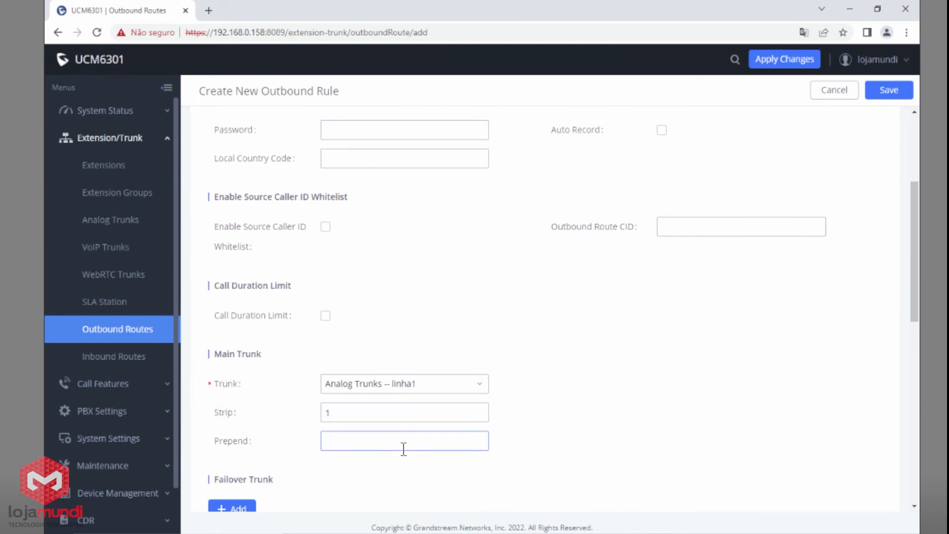
{"action": "type", "text": "015"}
Step: Add a trial phone-number line below the first LDN pattern
{"action": "scroll", "coordinate": [403, 449], "scroll_direction": "up", "scroll_amount": 4}
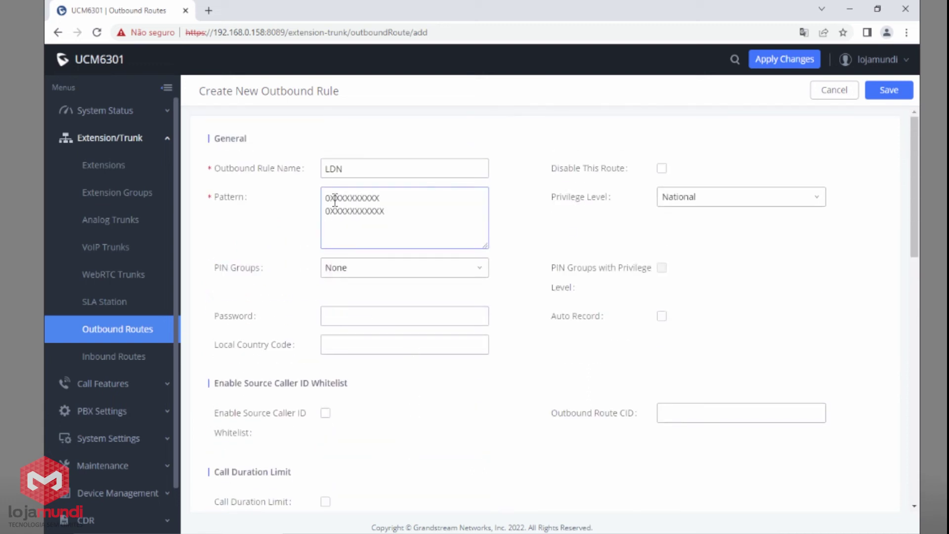
{"action": "left_click", "coordinate": [381, 200]}
{"action": "key", "text": "Return"}
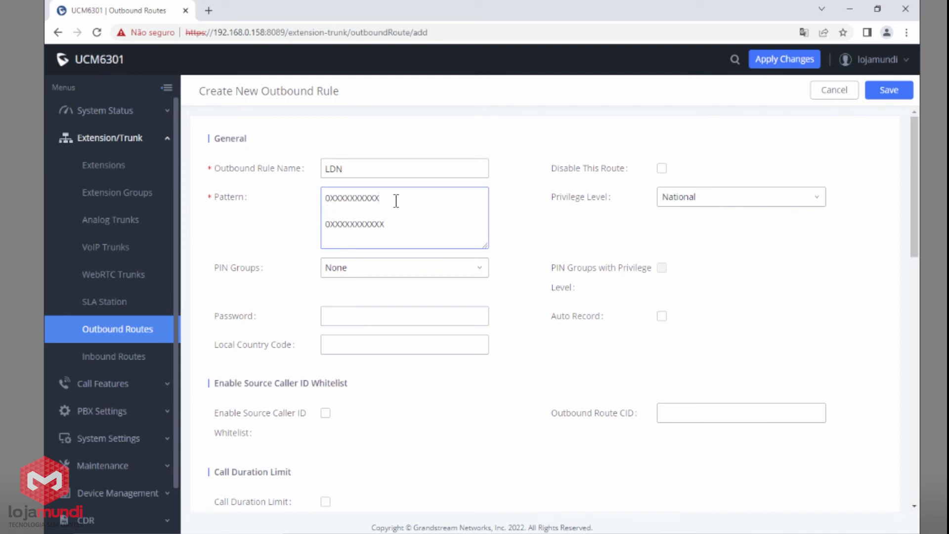
{"action": "left_click_drag", "start_coordinate": [394, 206], "coordinate": [346, 211]}
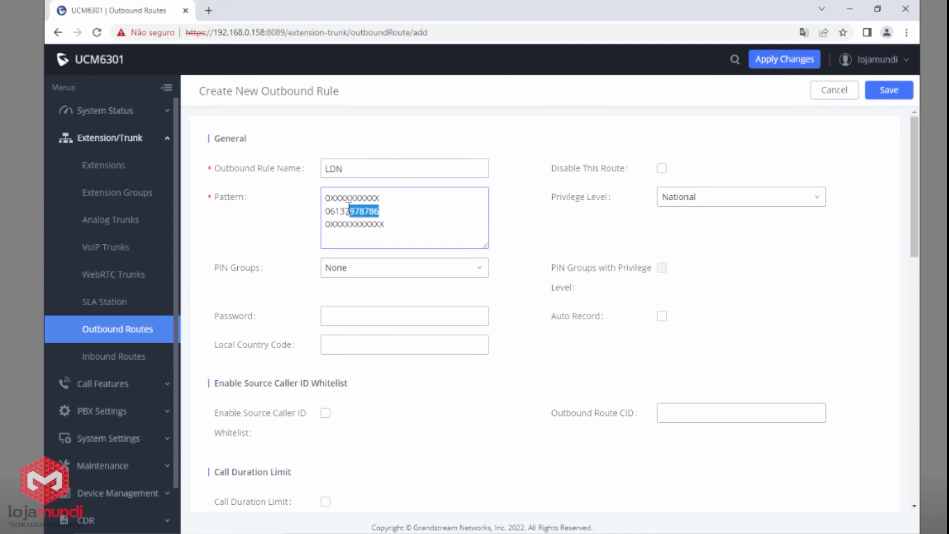
{"action": "scroll", "coordinate": [361, 237], "scroll_direction": "down", "scroll_amount": 3}
{"action": "scroll", "coordinate": [354, 258], "scroll_direction": "down", "scroll_amount": 2}
{"action": "left_click_drag", "start_coordinate": [233, 352], "coordinate": [219, 353]}
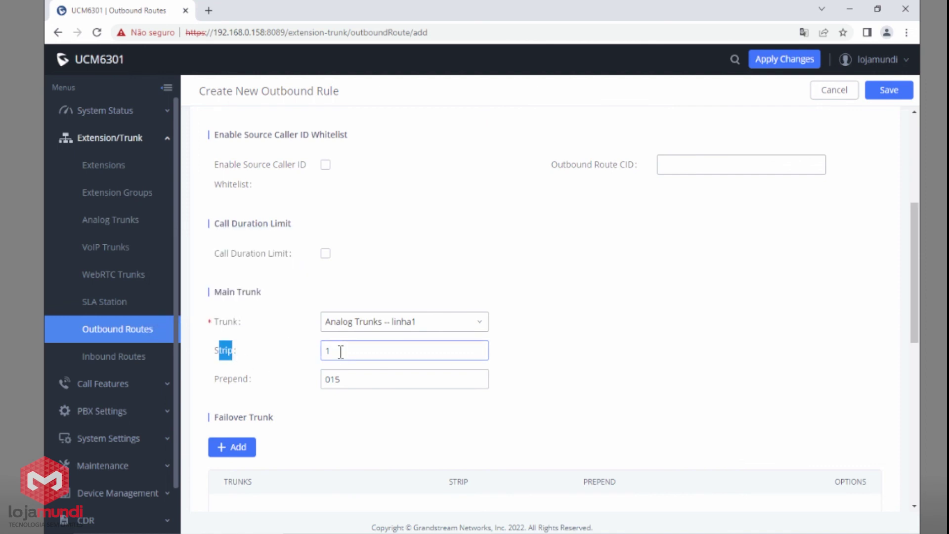
Step: Replace the test line's leading 0 with the 015 prefix
{"action": "scroll", "coordinate": [345, 295], "scroll_direction": "up", "scroll_amount": 5}
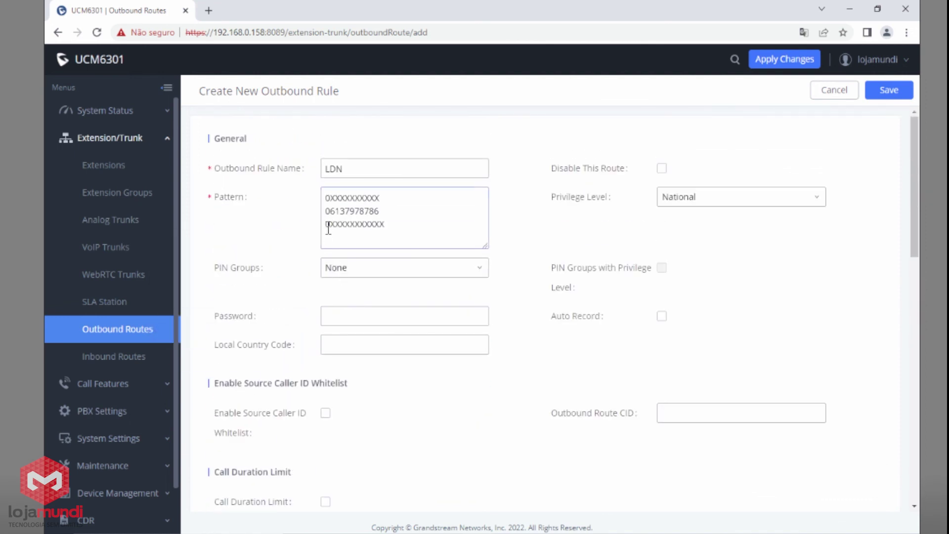
{"action": "left_click", "coordinate": [330, 210]}
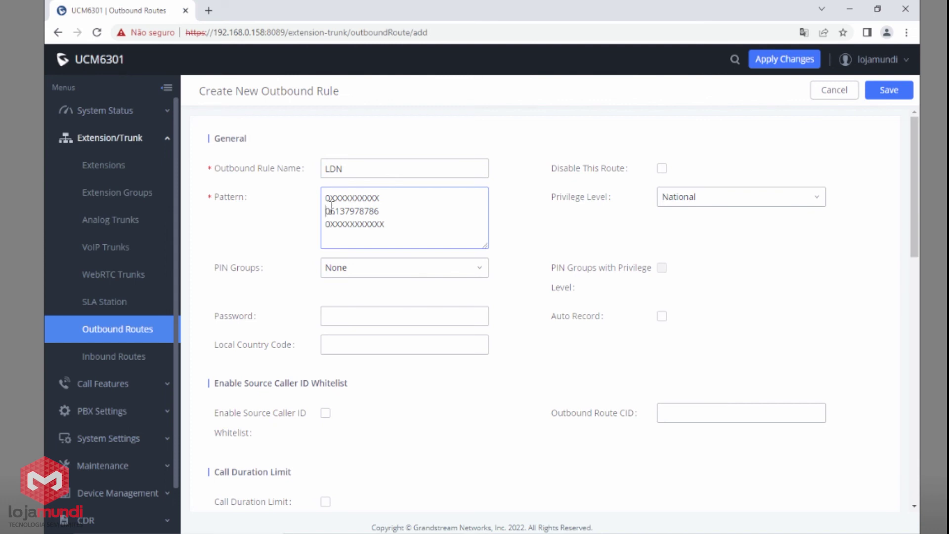
{"action": "key", "text": "BackSpace"}
{"action": "type", "text": "10"}
{"action": "key", "text": "BackSpace"}
{"action": "key", "text": "BackSpace"}
{"action": "type", "text": "015"}
Step: Delete the test line and save the LDN rule
{"action": "left_click_drag", "start_coordinate": [430, 207], "coordinate": [325, 212]}
{"action": "key", "text": "BackSpace"}
{"action": "key", "text": "BackSpace"}
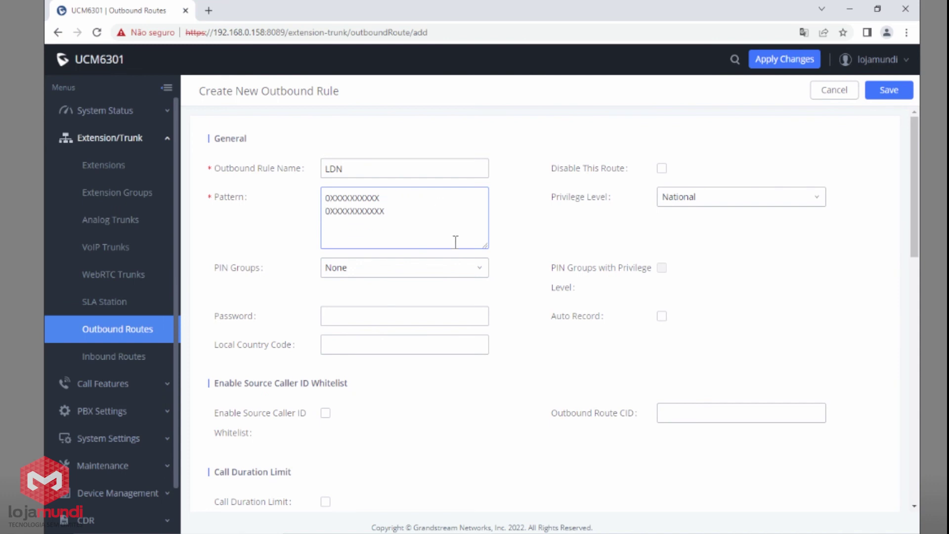
{"action": "scroll", "coordinate": [456, 239], "scroll_direction": "down", "scroll_amount": 10}
{"action": "scroll", "coordinate": [452, 413], "scroll_direction": "up", "scroll_amount": 6}
{"action": "left_click", "coordinate": [889, 91]}
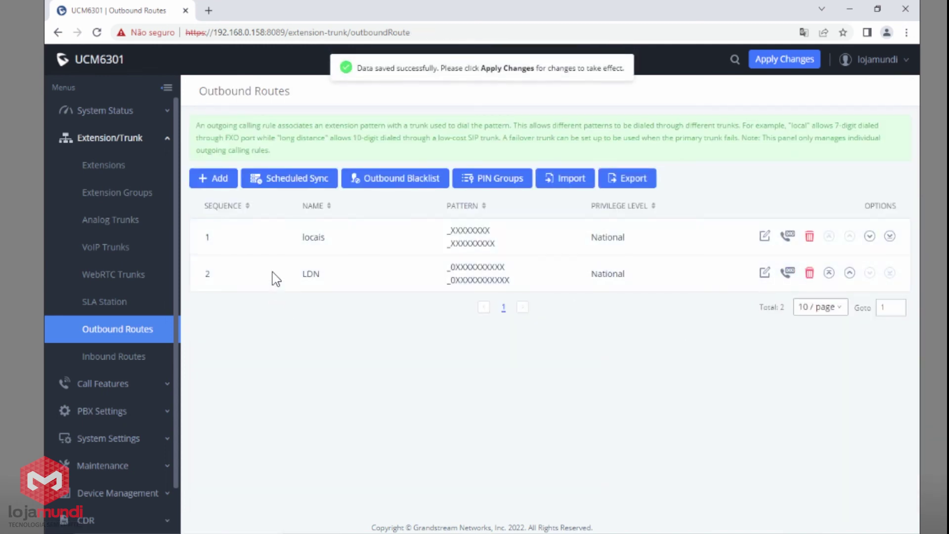
Step: Add a new outbound rule and name it numeros_especiais
{"action": "left_click", "coordinate": [218, 179]}
{"action": "left_click", "coordinate": [423, 168]}
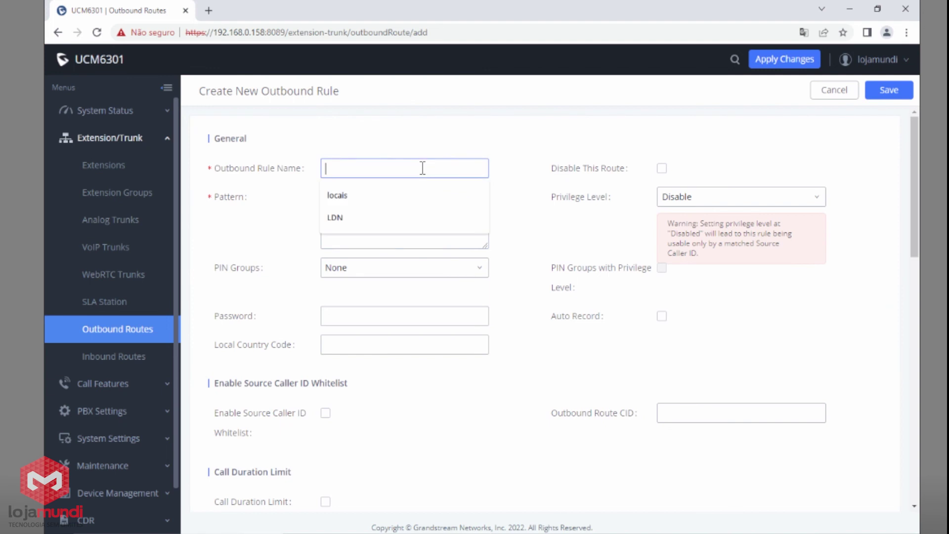
{"action": "type", "text": "numeros_e"}
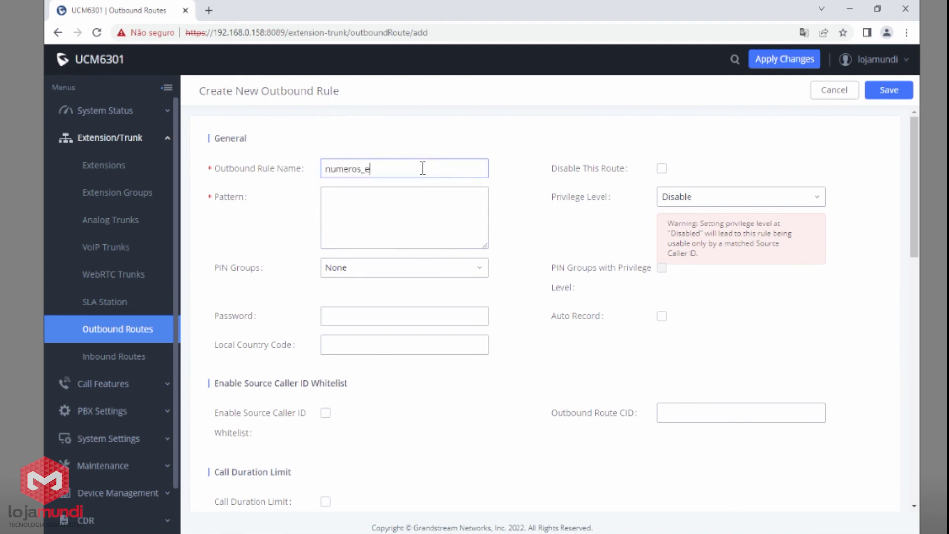
{"action": "type", "text": "spec"}
{"action": "key", "text": "BackSpace"}
{"action": "key", "text": "BackSpace"}
{"action": "key", "text": "BackSpace"}
{"action": "key", "text": "BackSpace"}
{"action": "type", "text": "sé"}
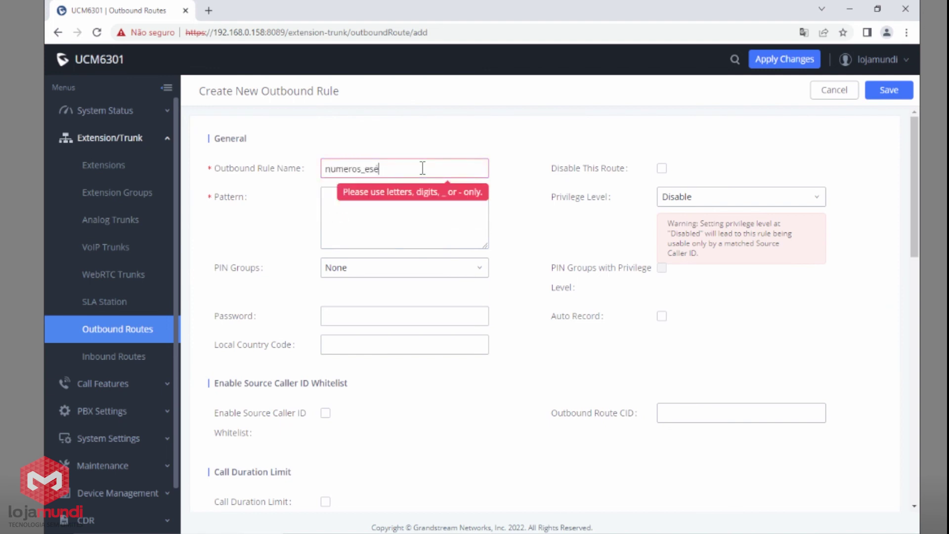
{"action": "key", "text": "BackSpace"}
{"action": "type", "text": "peciais"}
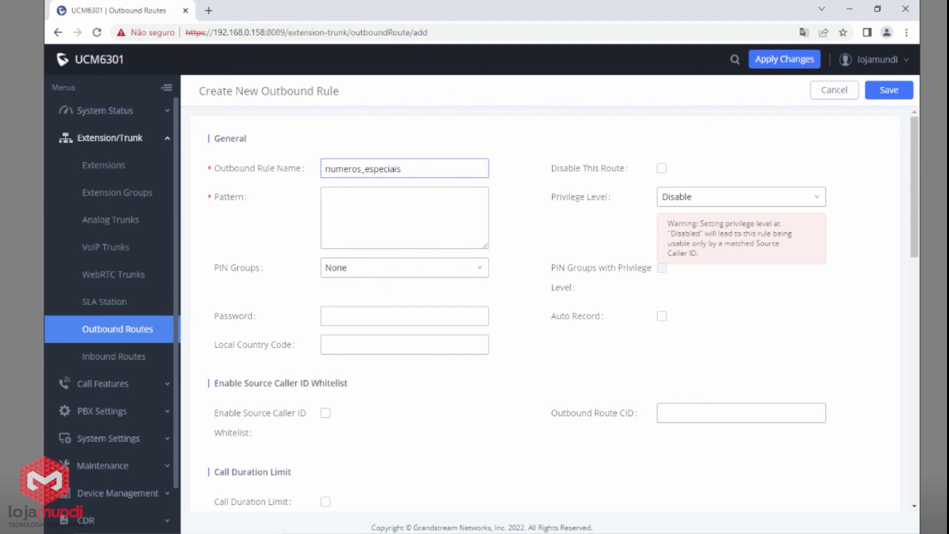
Step: Set the rule's dial pattern to 19X and its privilege level to National
{"action": "left_click", "coordinate": [385, 223]}
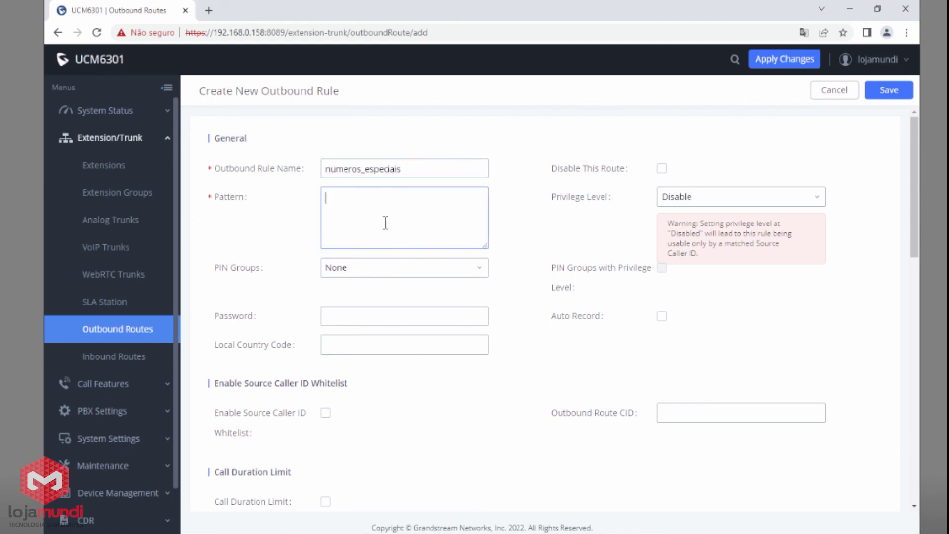
{"action": "type", "text": "19X"}
{"action": "left_click", "coordinate": [722, 204]}
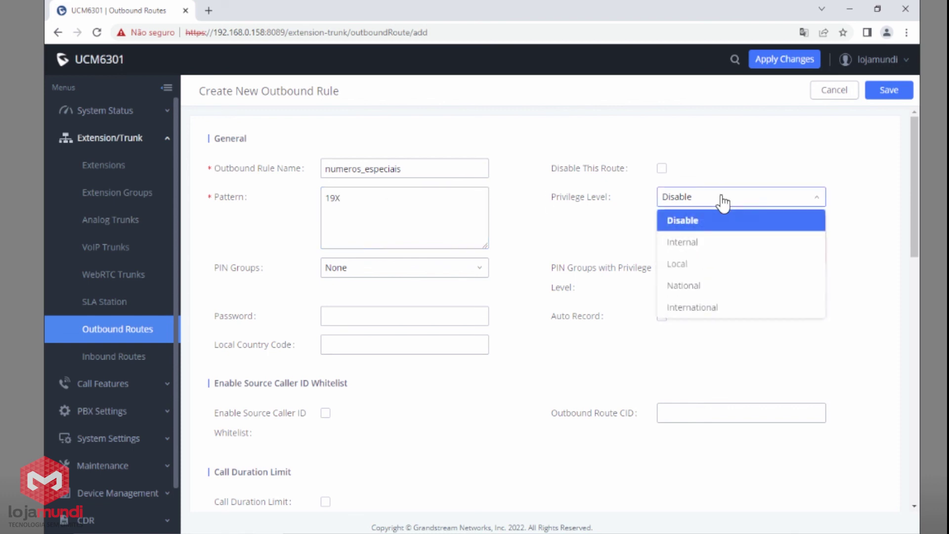
{"action": "left_click", "coordinate": [704, 290]}
{"action": "scroll", "coordinate": [525, 318], "scroll_direction": "down", "scroll_amount": 4}
Step: Set the main trunk to SIP Trunks -- tronco1
{"action": "left_click", "coordinate": [392, 387]}
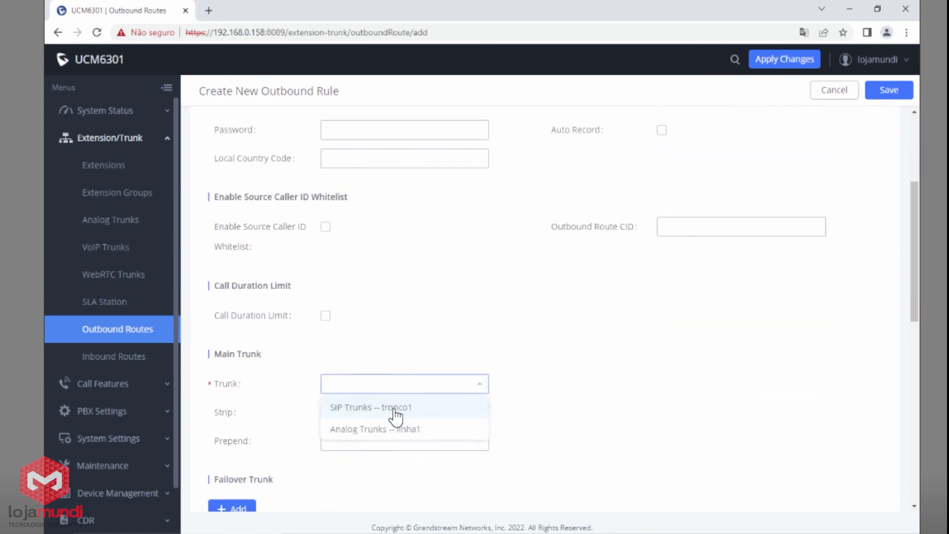
{"action": "left_click", "coordinate": [395, 417]}
{"action": "scroll", "coordinate": [485, 405], "scroll_direction": "down", "scroll_amount": 3}
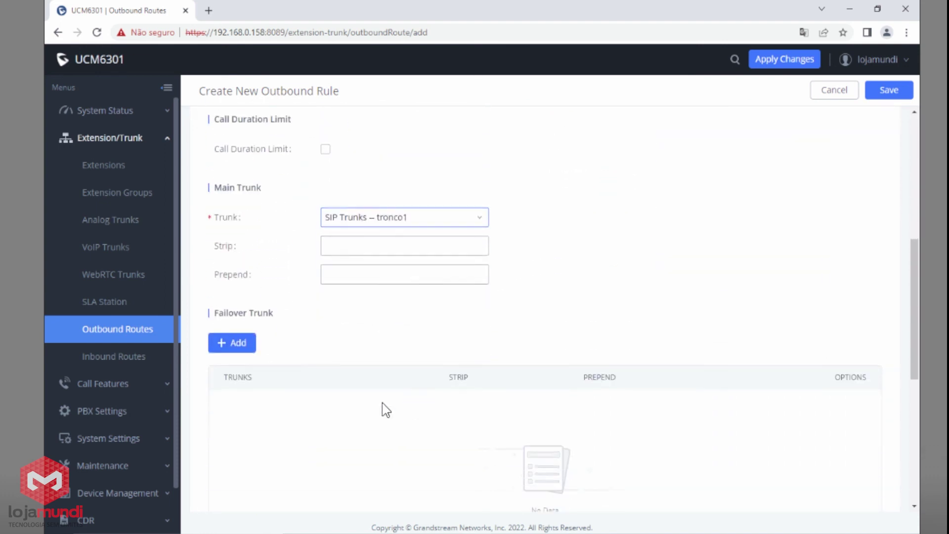
Step: Add Analog Trunks -- linha1 as the failover trunk and save the numeros_especiais rule
{"action": "left_click", "coordinate": [233, 327]}
{"action": "left_click", "coordinate": [366, 328]}
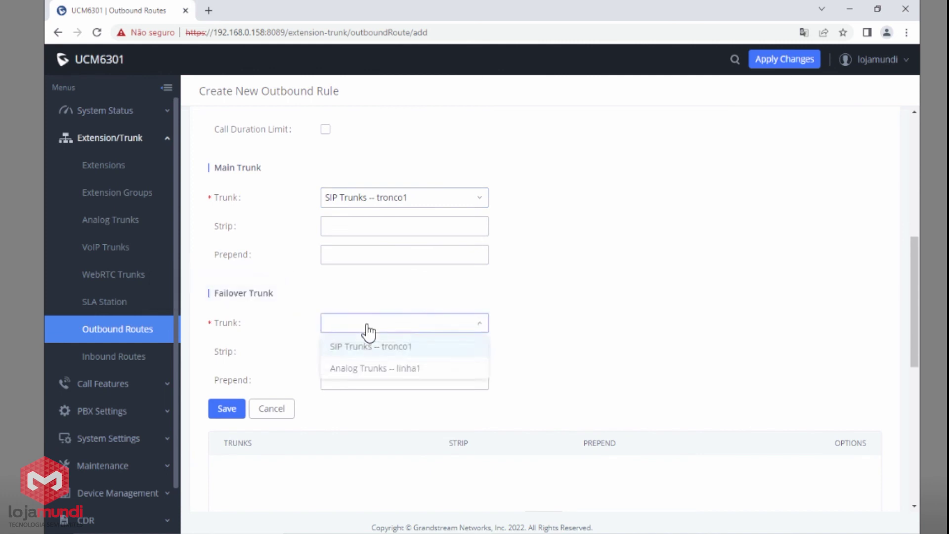
{"action": "left_click", "coordinate": [374, 369]}
{"action": "left_click", "coordinate": [224, 415]}
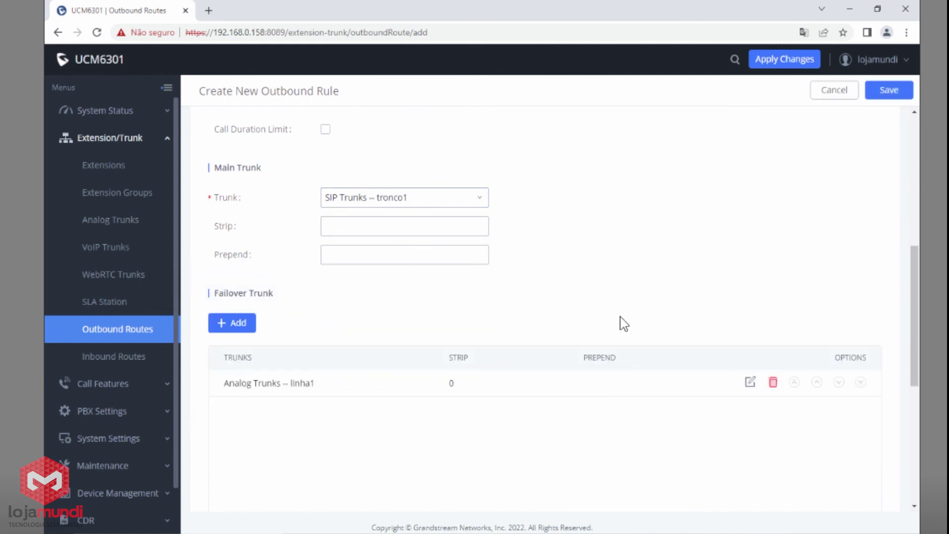
{"action": "left_click", "coordinate": [889, 91]}
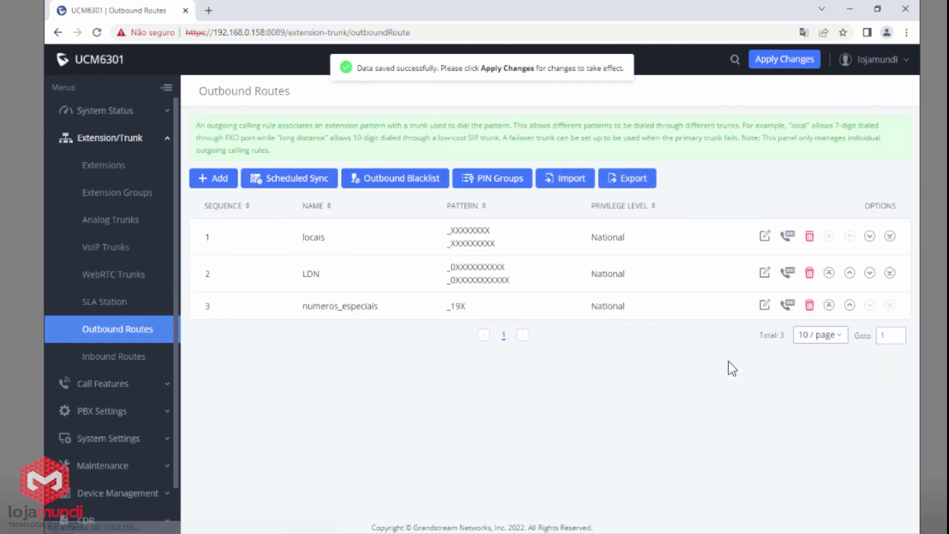